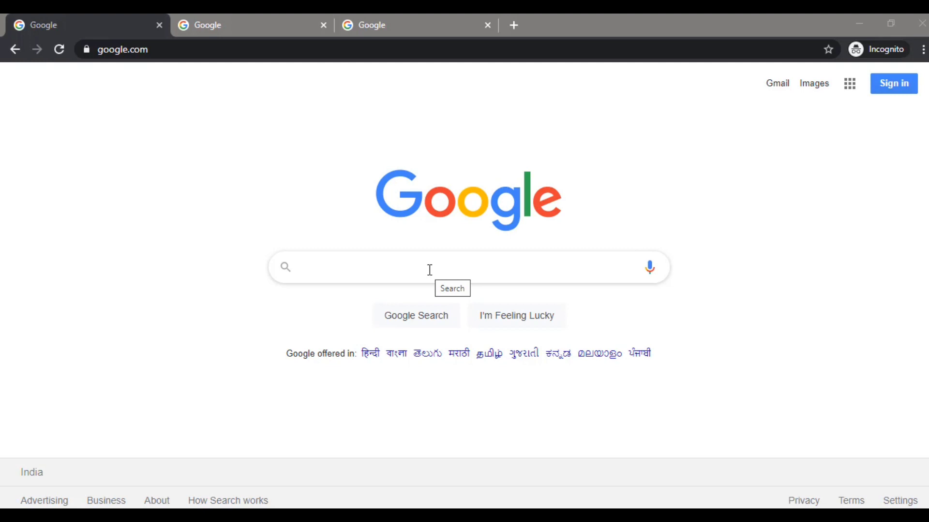
Enter "power bank" as the seed keyword in the Google search box, without submitting the search.
click(429, 270)
text(power )
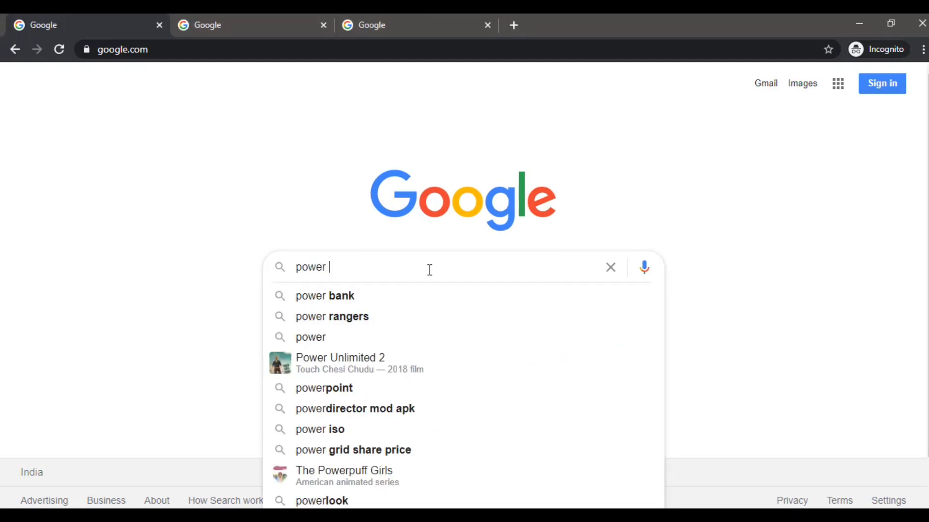
text(bank)
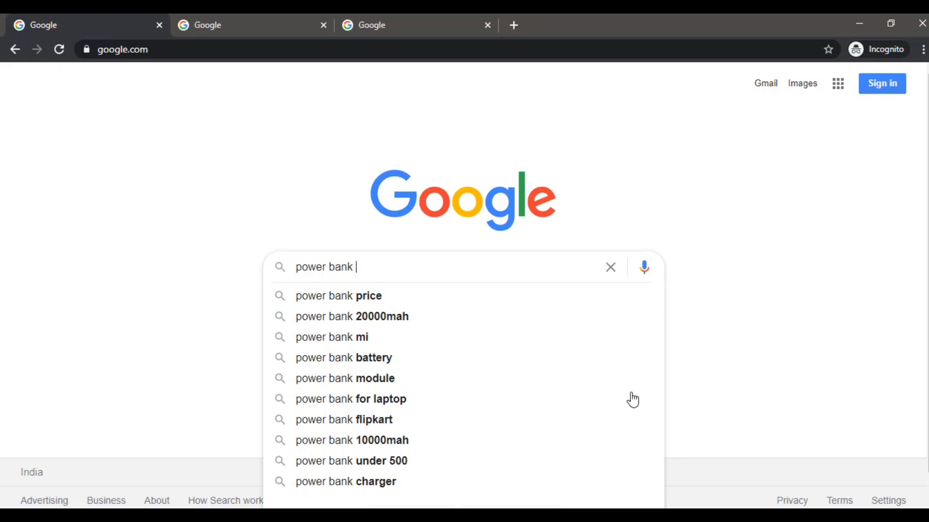
Append the letters a, b, c and d one at a time after "power bank" and review each set of suggestions.
text(a)
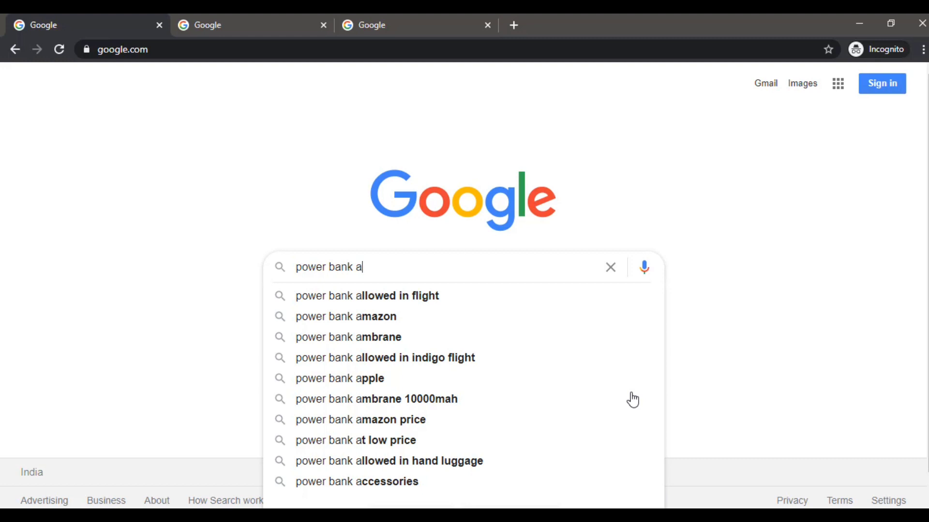
key(BackSpace)
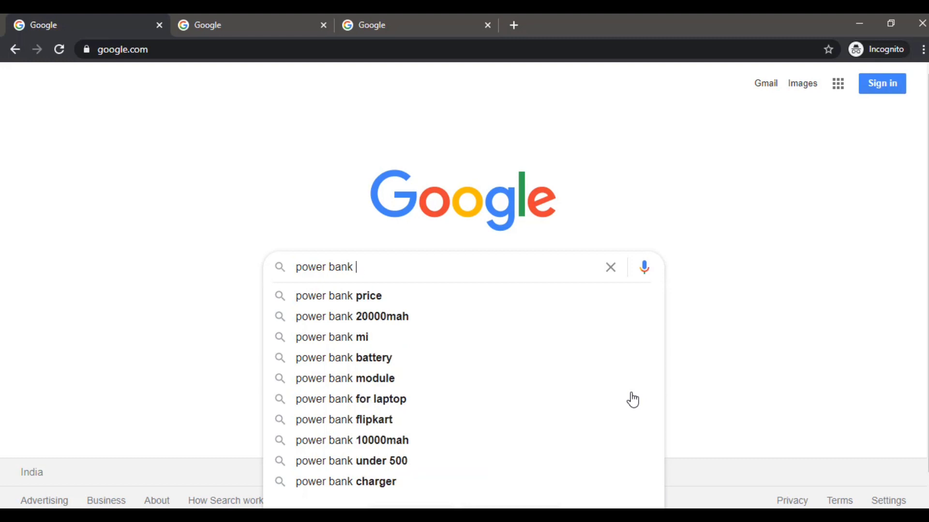
text(b)
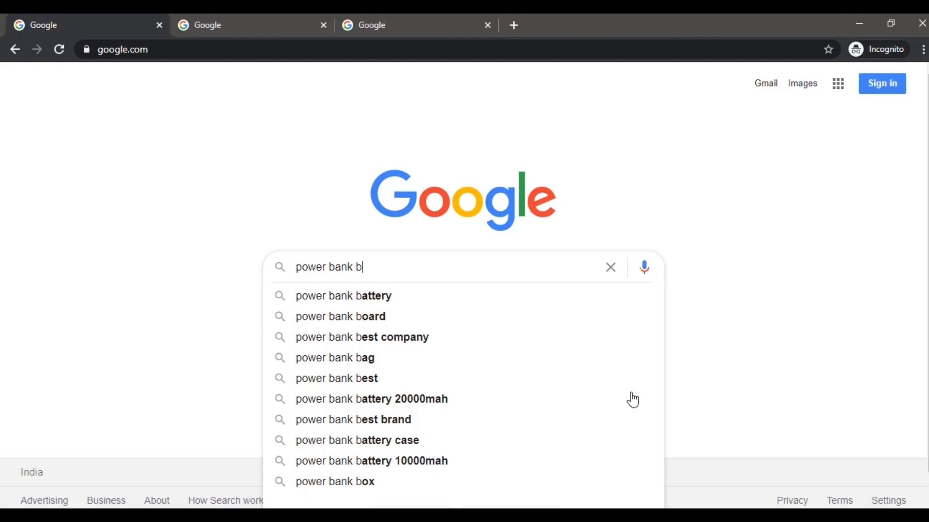
key(BackSpace)
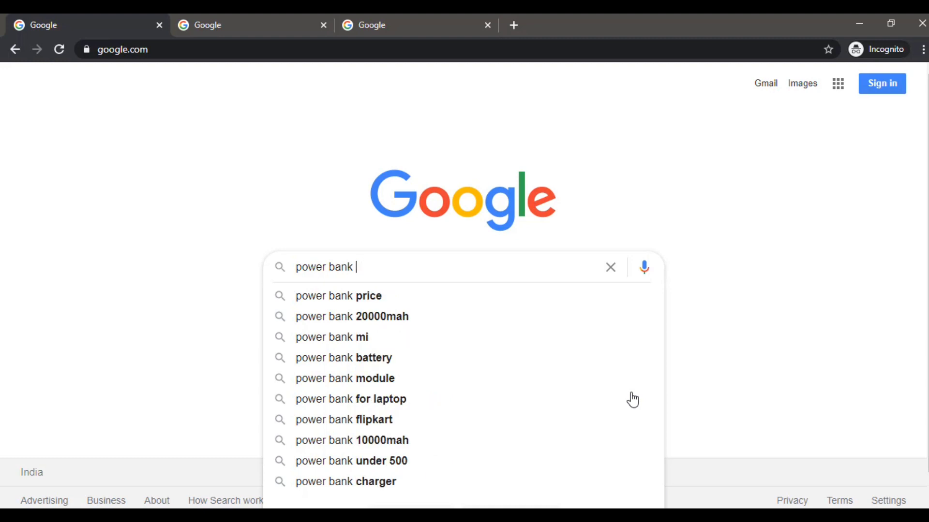
text(c)
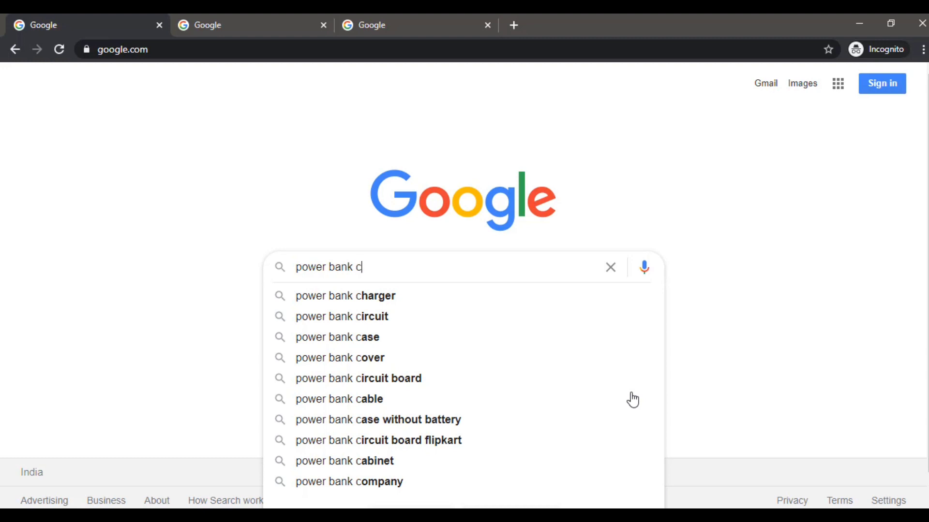
key(BackSpace)
text(d)
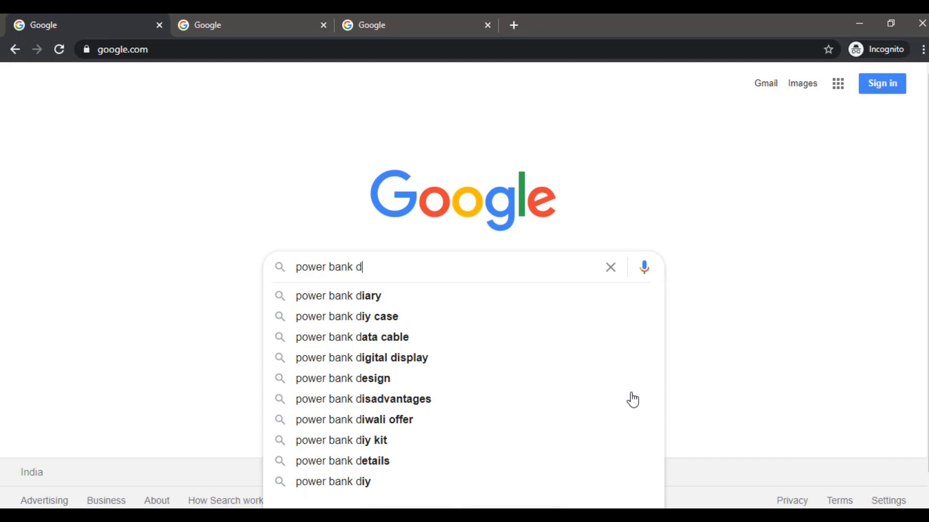
Replace the trailing letter with e and fill the query with the suggestion "power bank emergency light".
key(BackSpace)
text(e)
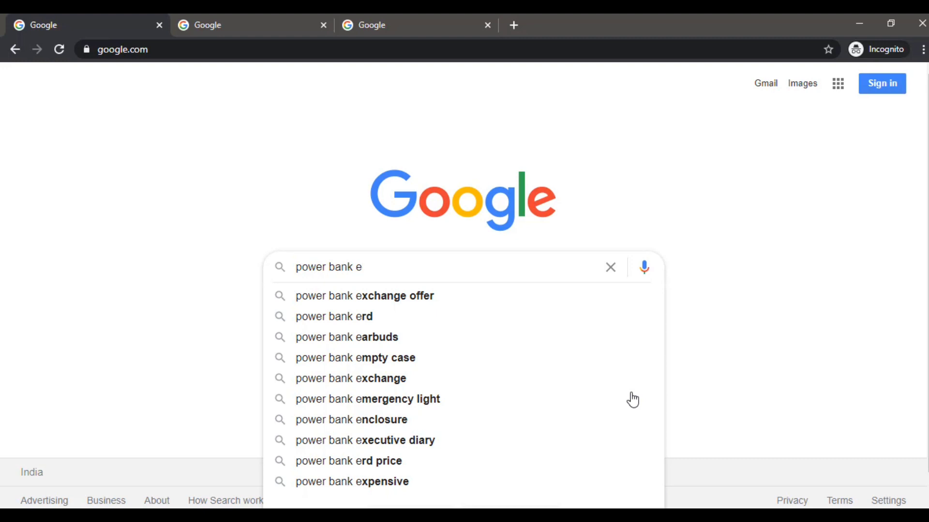
key(Down)
key(Down)
key(Down)
key(Down)
key(Down)
key(Down)
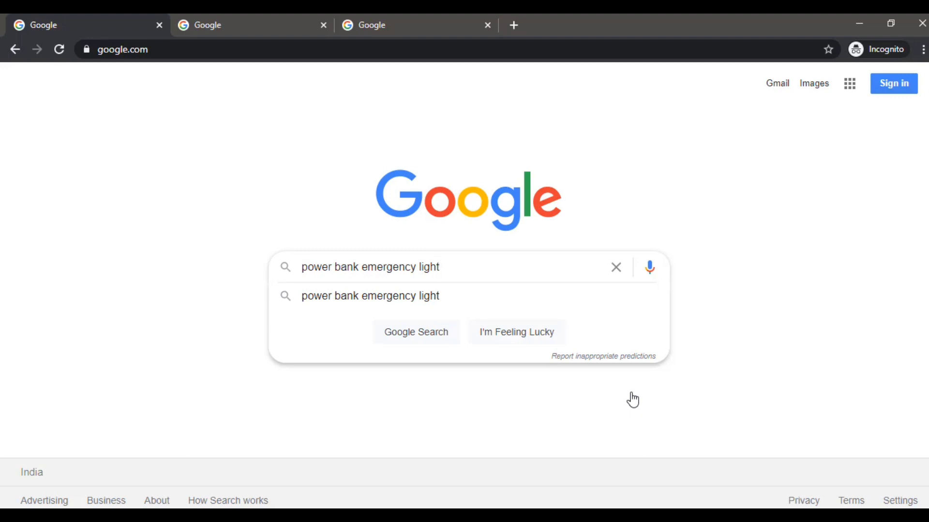
Insert an asterisk wildcard in front of "power bank emergency light" and dismiss the desktop notification.
click(304, 266)
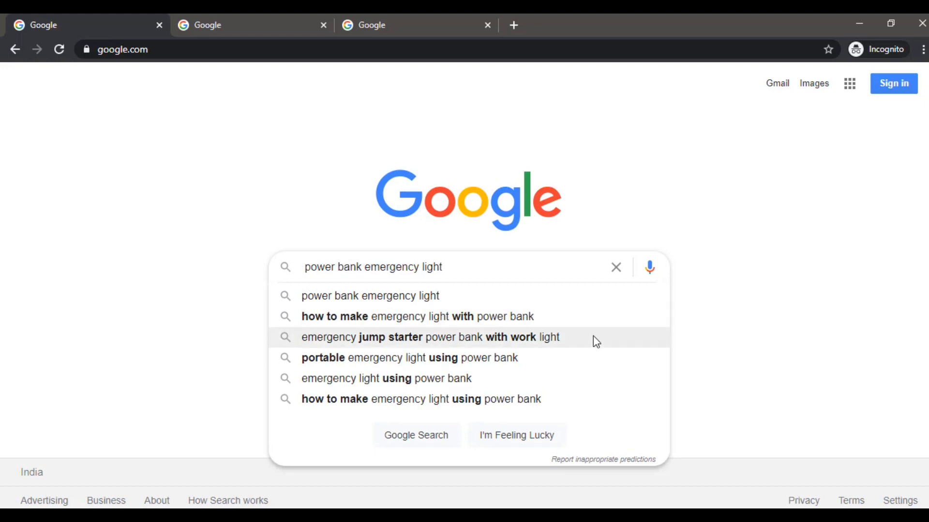
key(BackSpace)
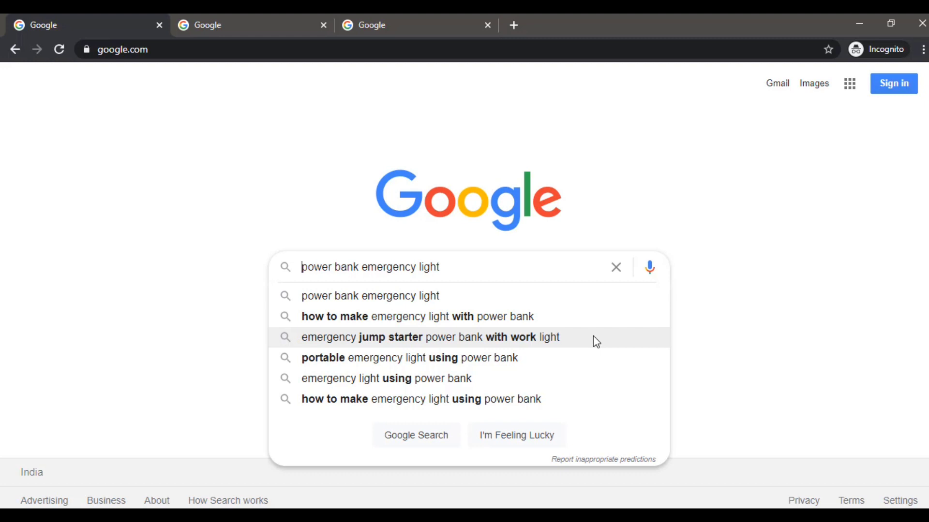
text(*)
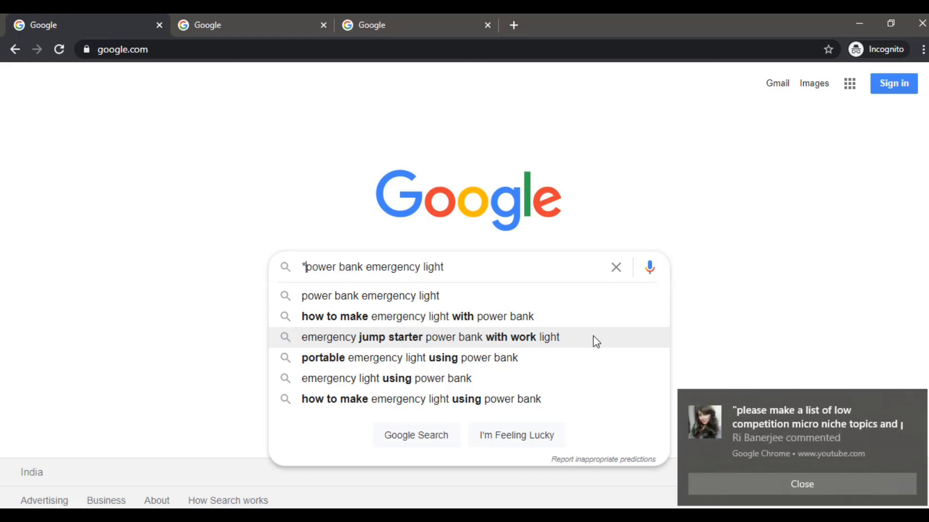
click(798, 484)
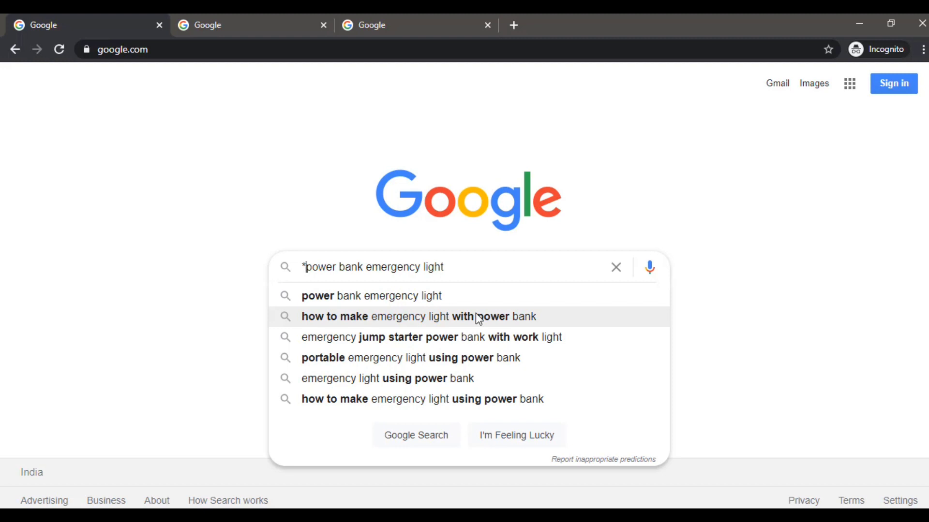
Fill the query with the suggestion "emergency jump starter power bank with work light" and copy the whole phrase.
key(Down)
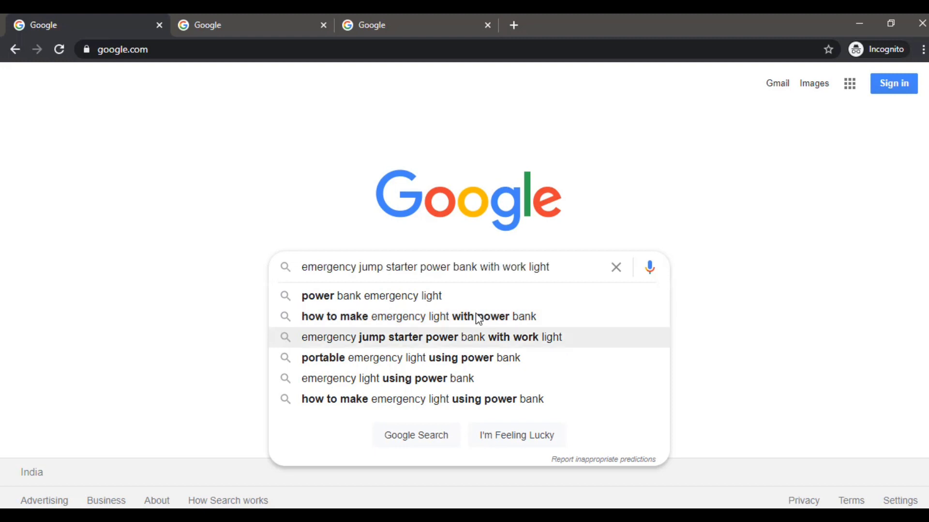
key(ctrl+a)
key(ctrl+c)
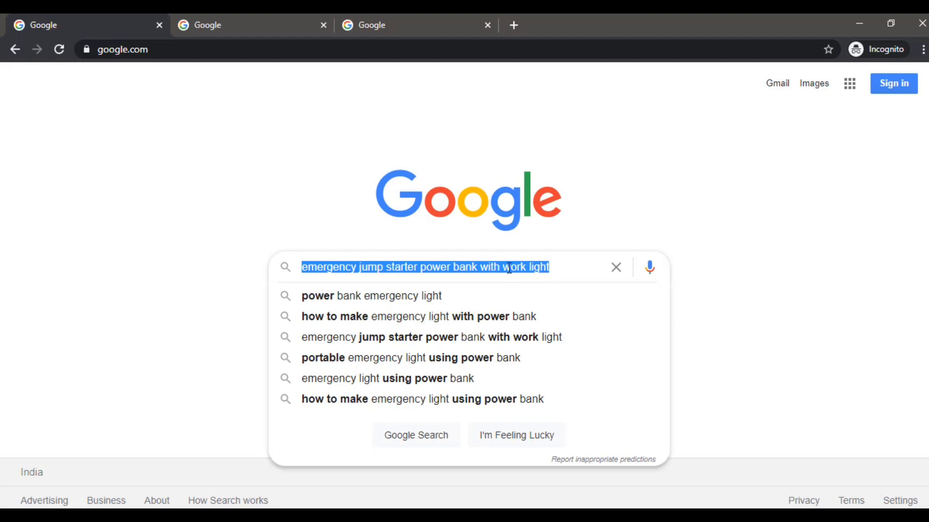
In the second Google tab, search for "allintitle:" followed directly by the copied keyword phrase.
click(268, 31)
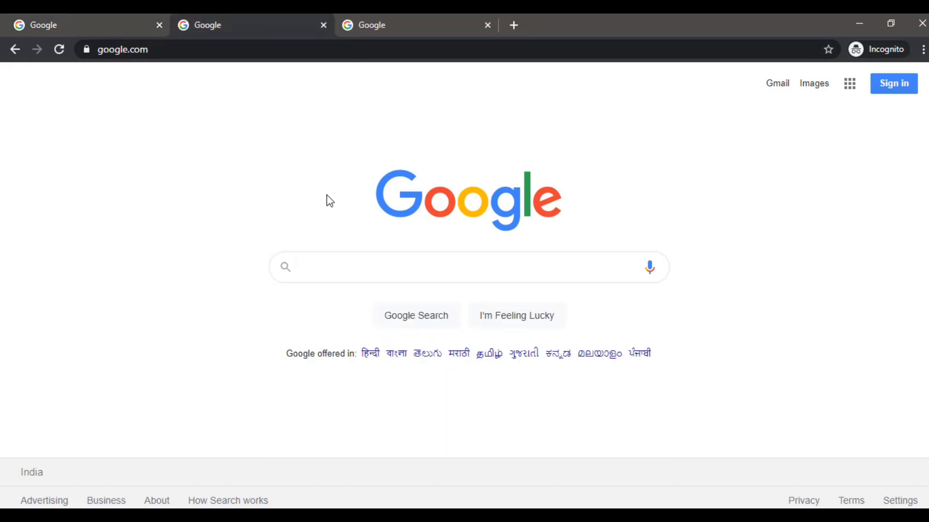
click(347, 265)
text(alli)
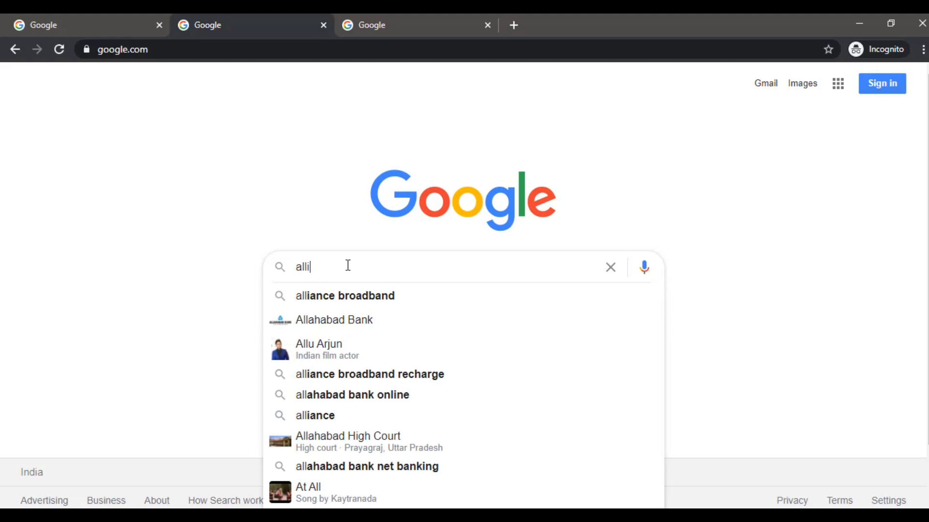
text(ntitle:)
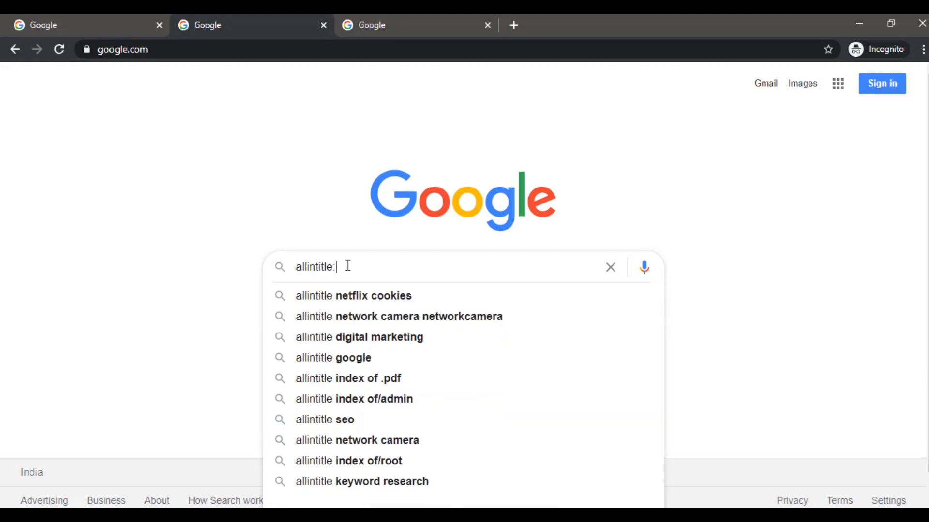
key(ctrl+v)
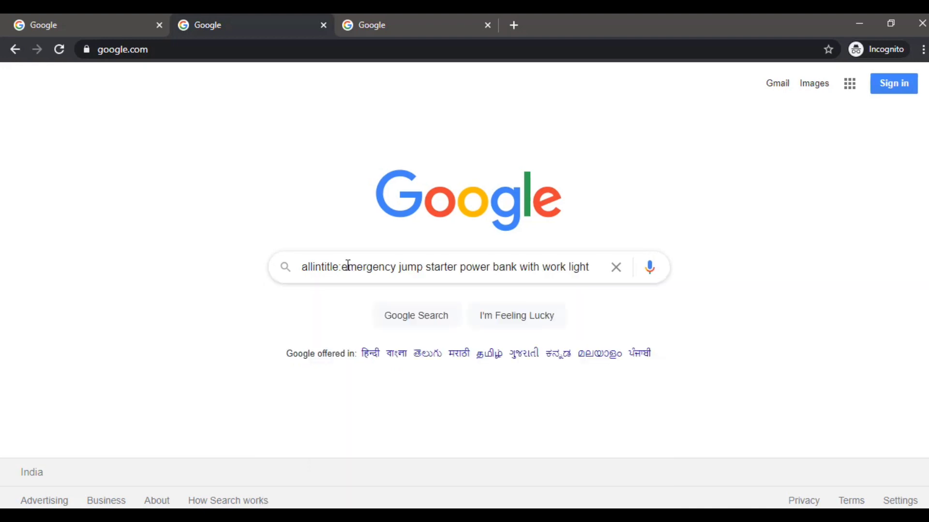
drag(303, 266, 595, 273)
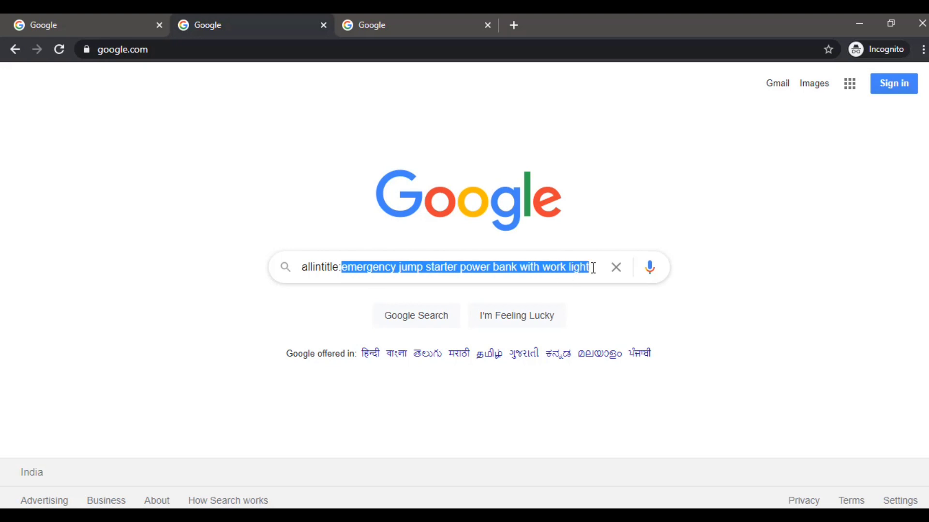
click(593, 268)
key(Return)
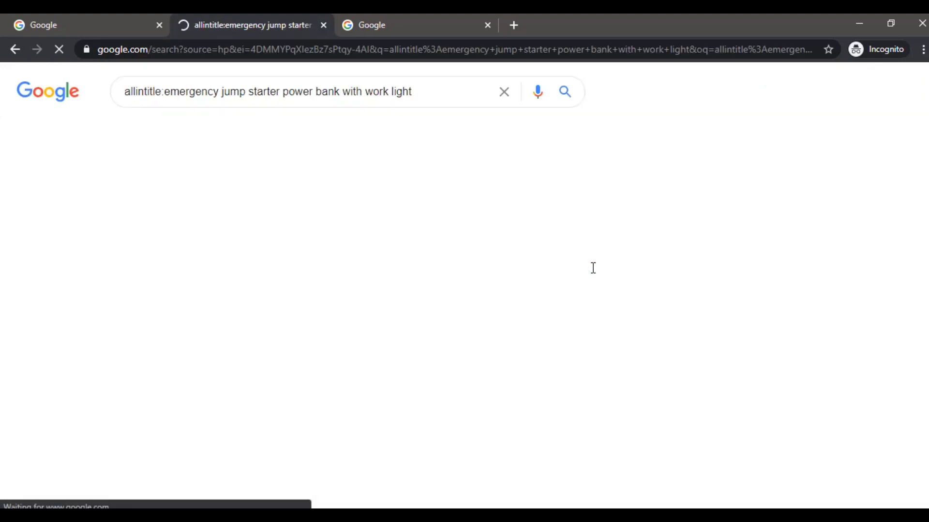
Examine the result count and the listed page titles for the allintitle search.
mouse_move(190, 161)
mouse_down()
mouse_move(163, 177)
mouse_move(172, 164)
mouse_move(189, 167)
mouse_up()
click(112, 174)
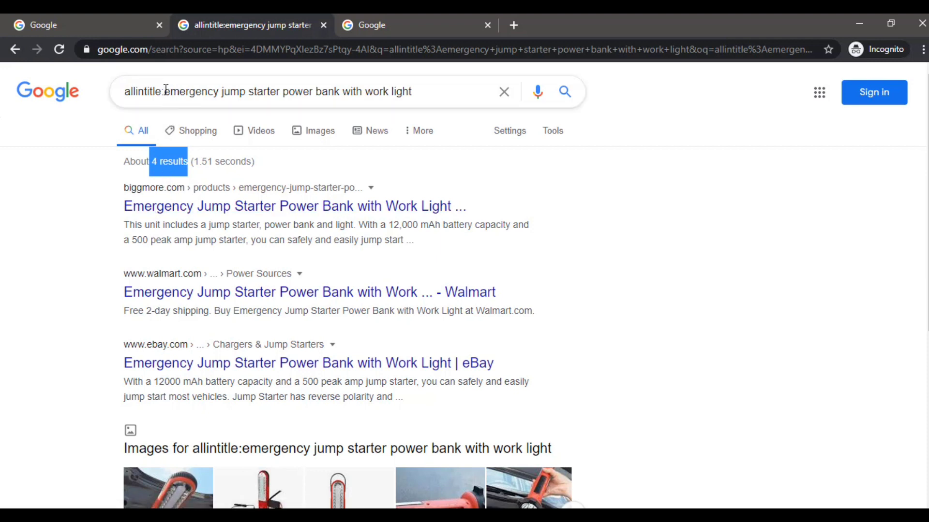
drag(165, 91, 420, 97)
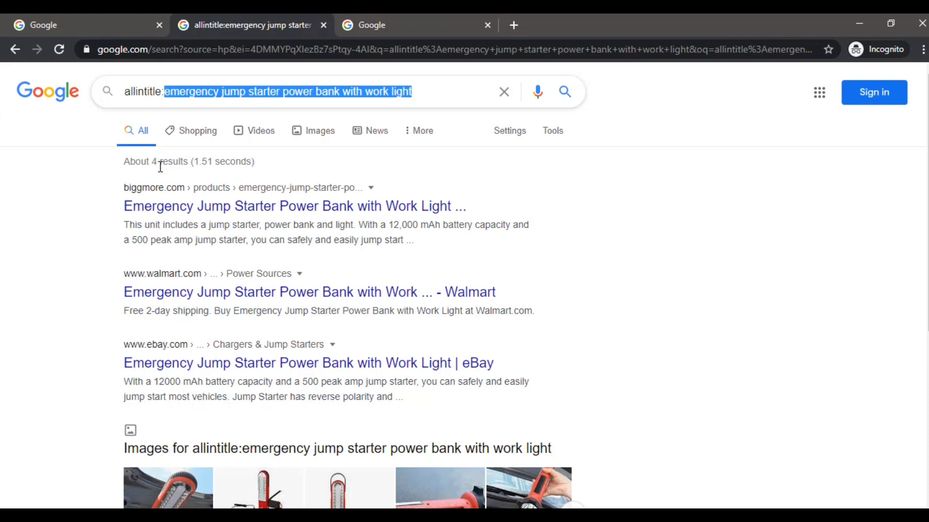
double_click(154, 162)
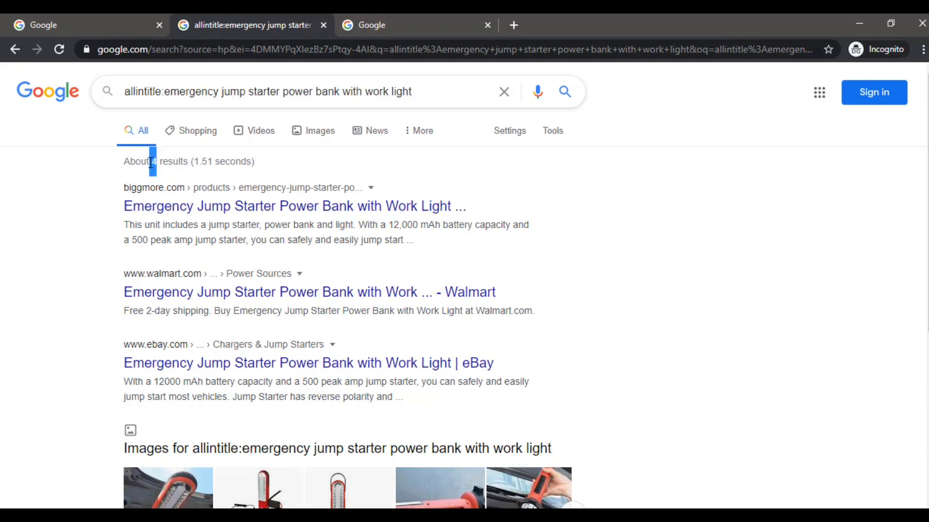
click(108, 182)
scroll(297, 317, down, 6)
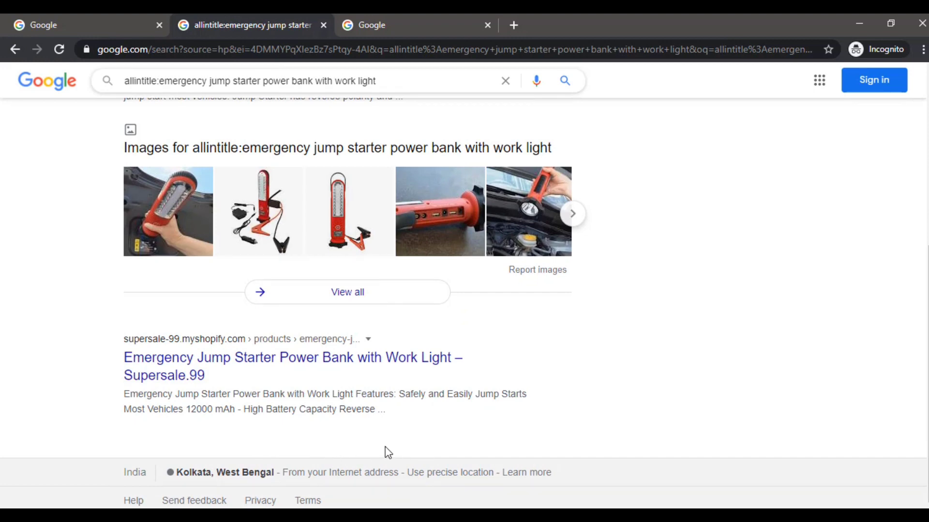
scroll(381, 448, up, 6)
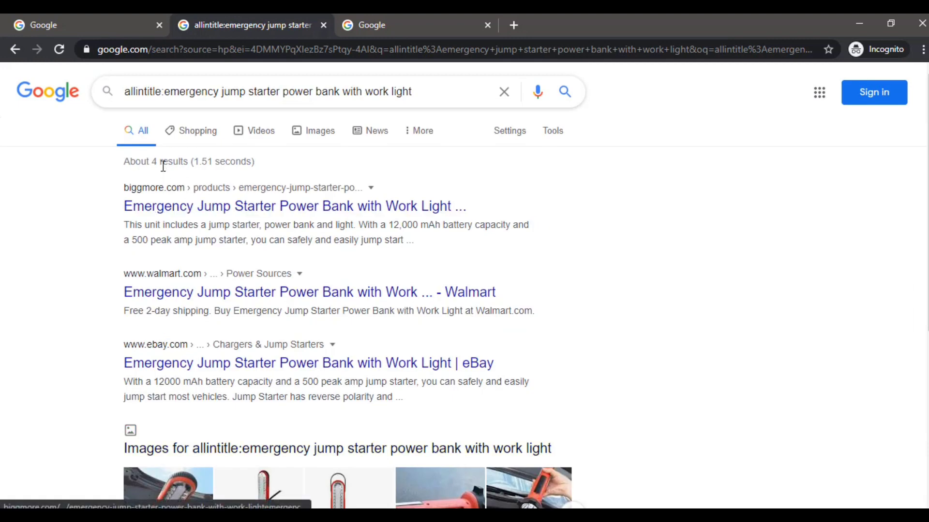
drag(151, 162, 146, 162)
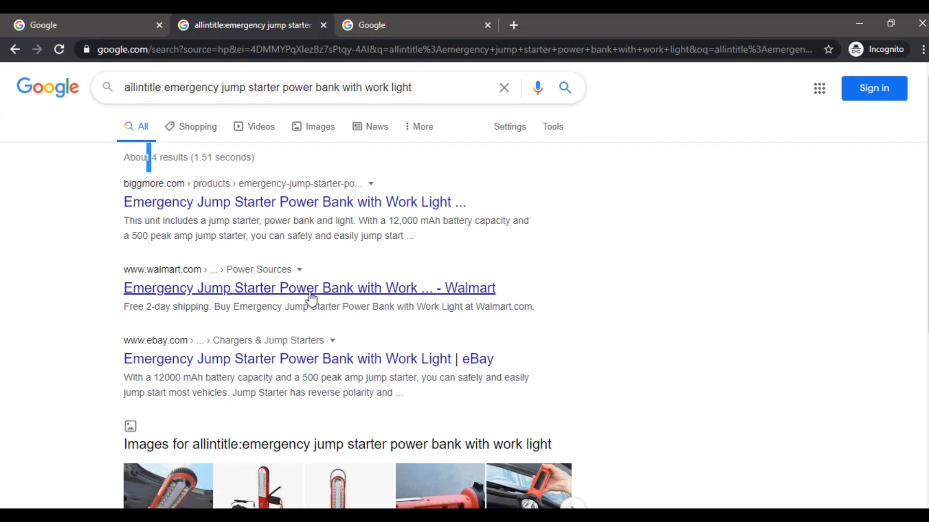
scroll(311, 296, down, 6)
scroll(377, 452, up, 6)
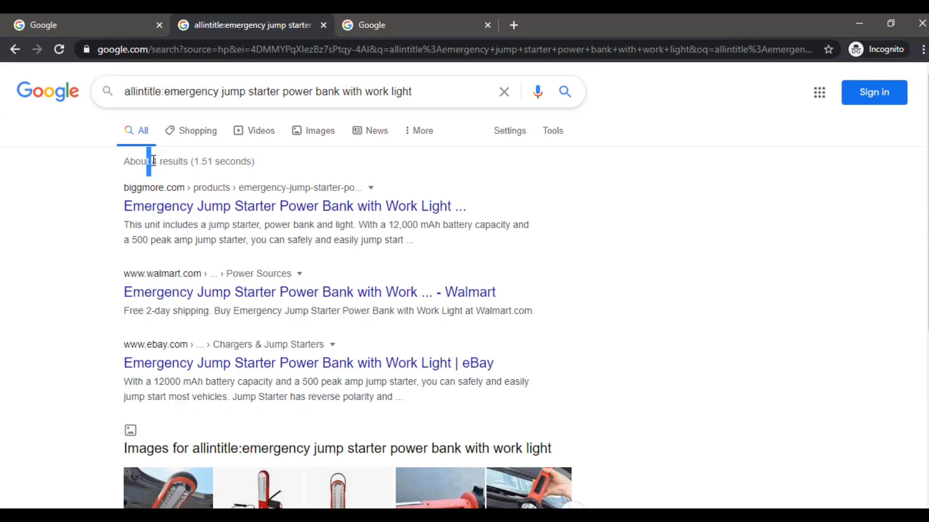
drag(150, 162, 175, 161)
scroll(269, 303, down, 6)
scroll(269, 305, up, 6)
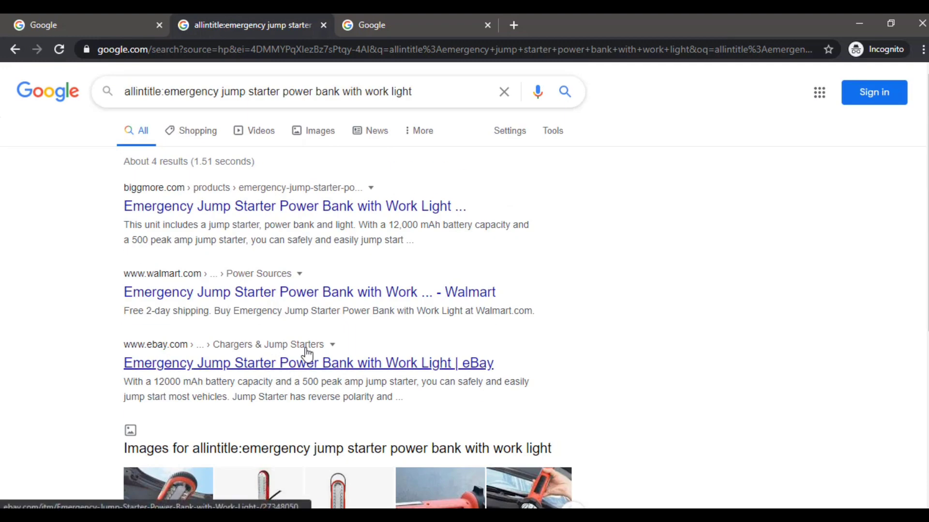
Switch to score.txt in Notepad, highlight the allintitle heading and move the window down to uncover the search's result count.
mouse_move(431, 518)
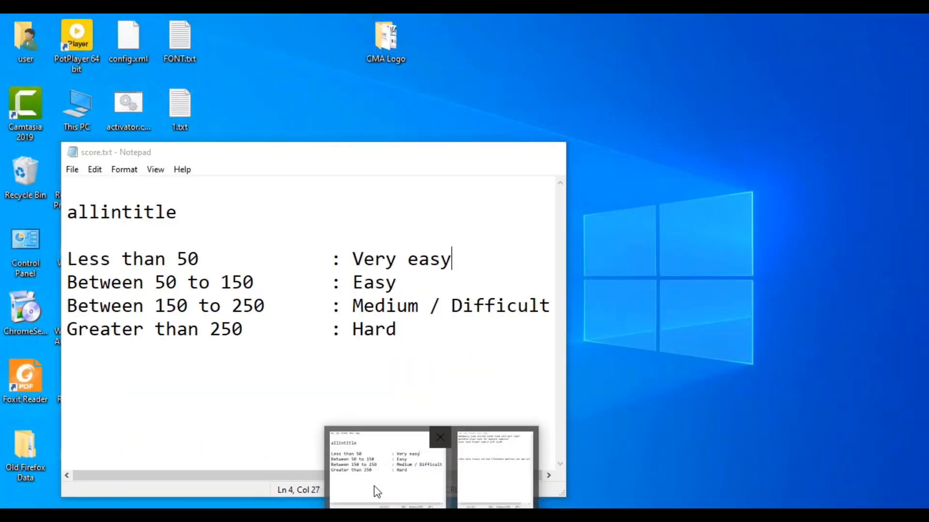
click(373, 486)
drag(183, 213, 66, 213)
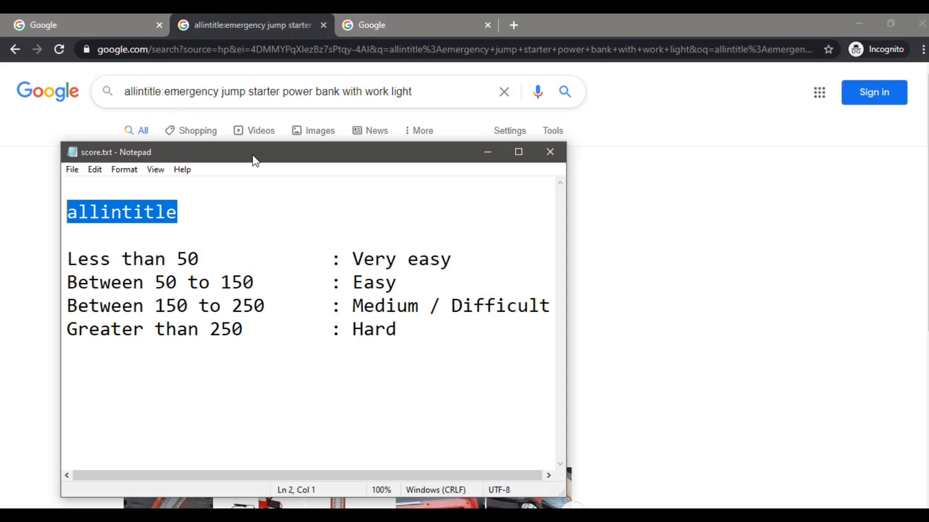
drag(255, 160, 251, 240)
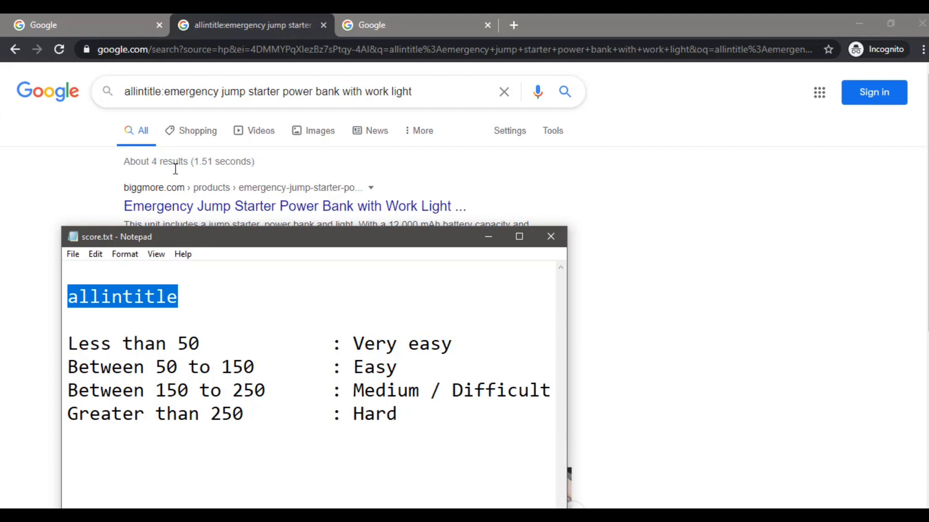
Highlight the "Less than 50" range and its "Very easy" rating in score.txt.
click(211, 344)
drag(186, 344, 67, 344)
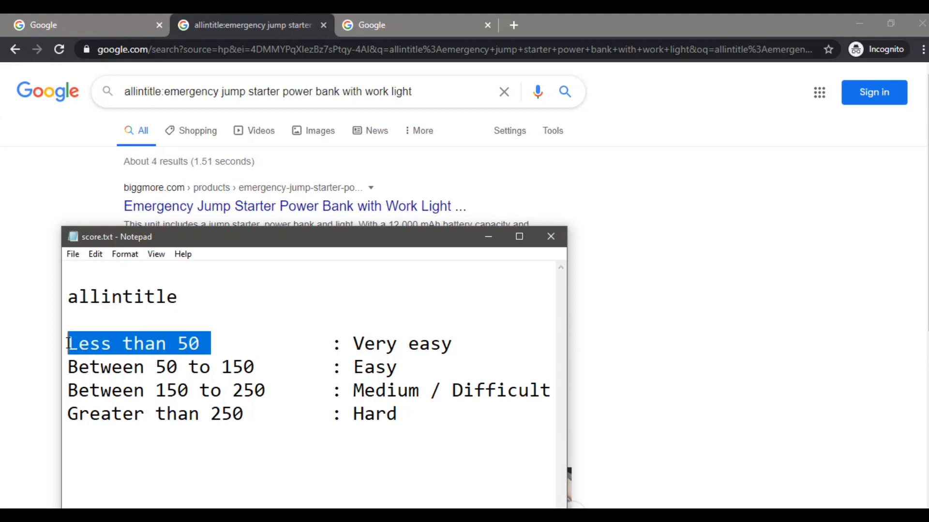
drag(352, 344, 453, 343)
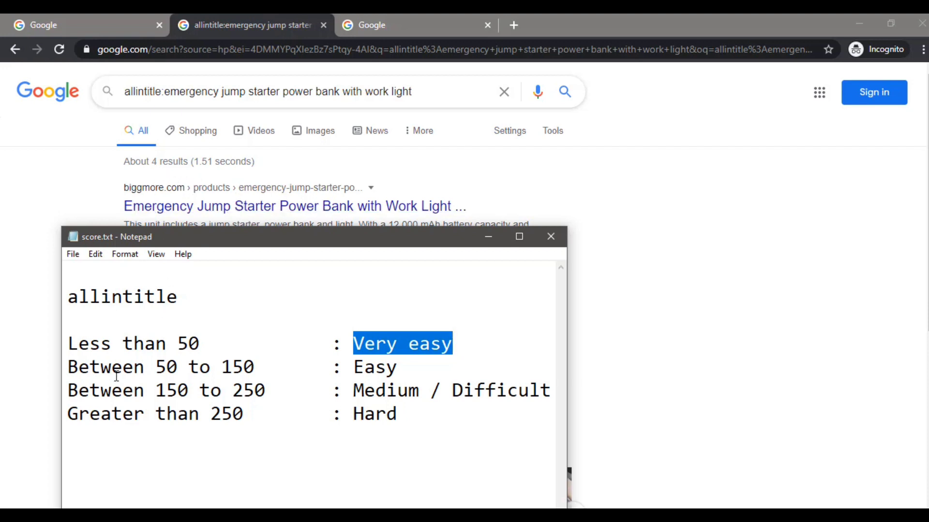
Highlight the ranges "Between 50 to 150", "Between 150 to 250" and "Greater than 250" with their difficulty ratings in score.txt.
drag(265, 367, 66, 367)
drag(395, 368, 353, 370)
drag(277, 390, 67, 392)
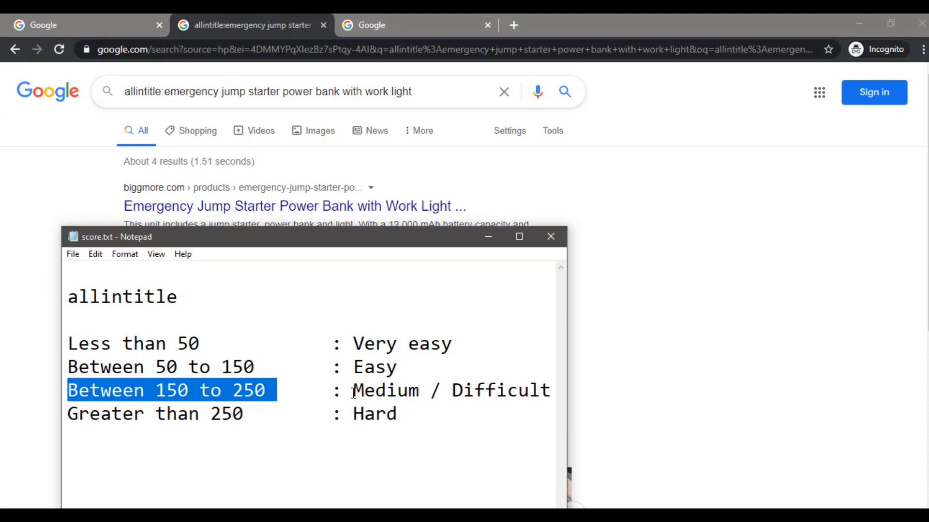
drag(353, 391, 554, 391)
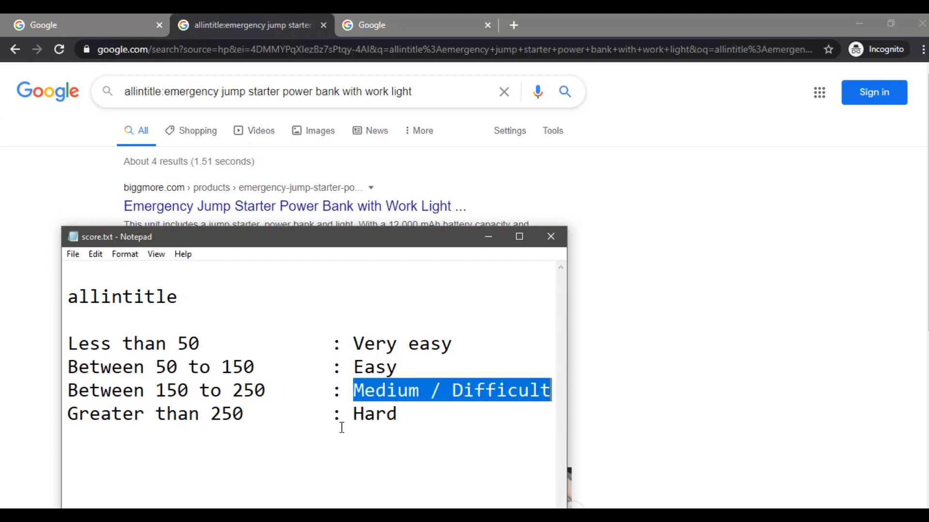
drag(68, 413, 256, 414)
drag(398, 416, 67, 297)
click(411, 419)
click(109, 323)
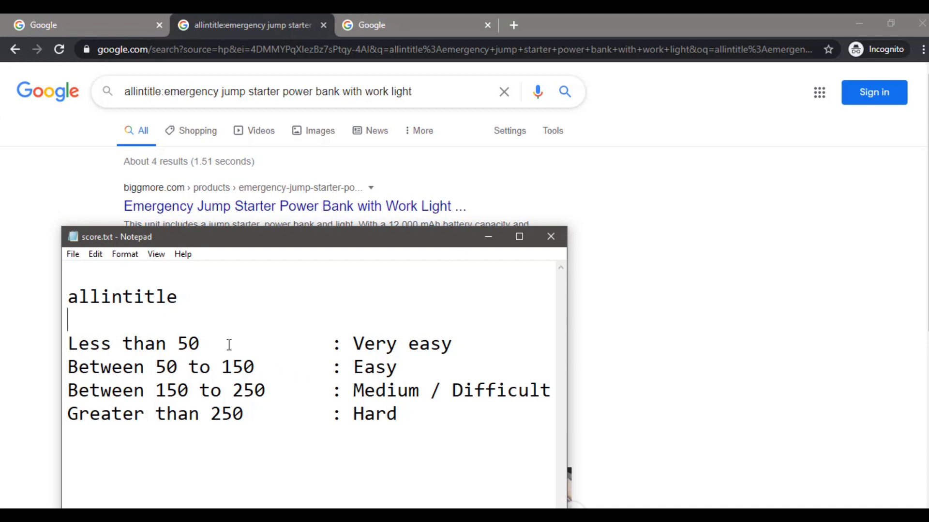
Highlight "Less than 50" in score.txt, minimize Notepad and check the allintitle search's result count against that range.
drag(213, 345, 68, 345)
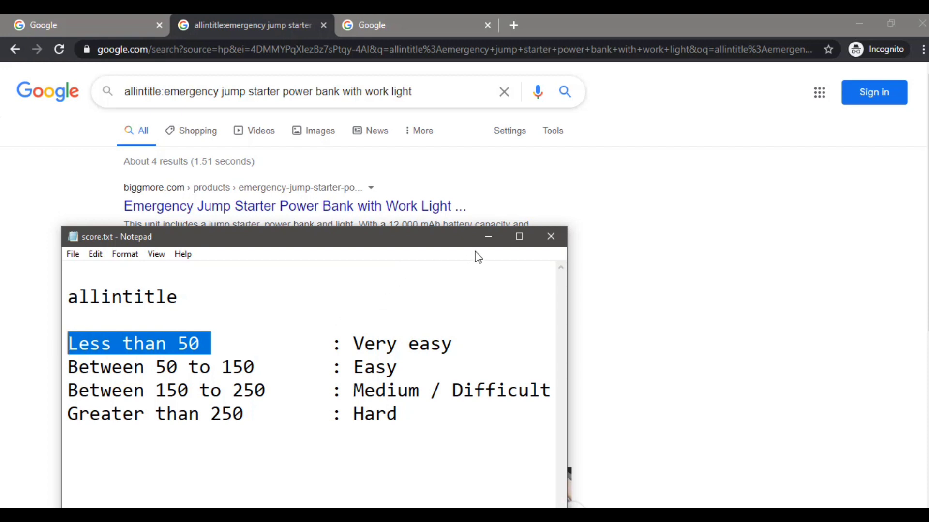
click(488, 237)
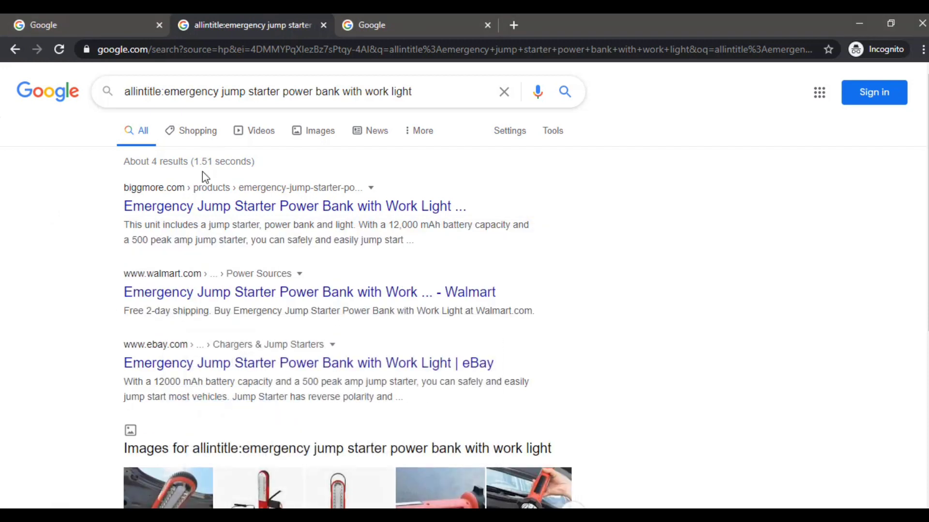
drag(125, 161, 188, 162)
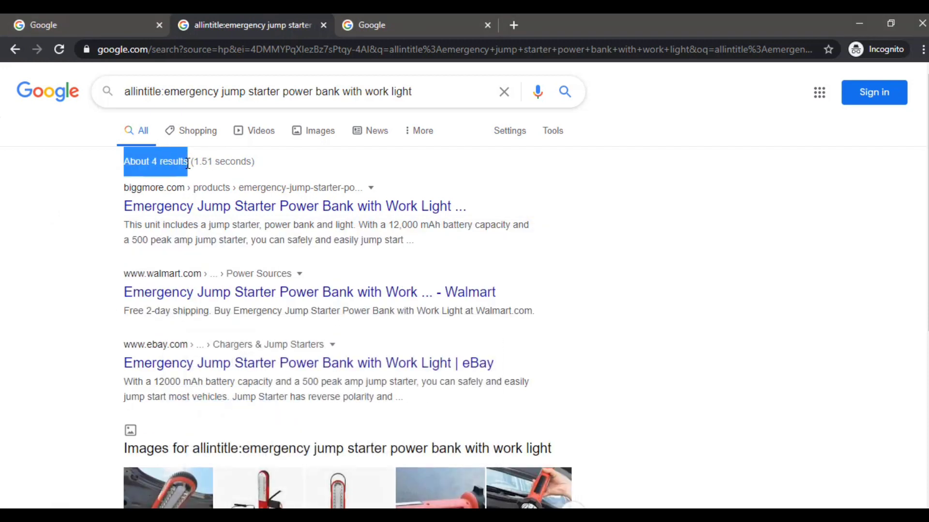
click(263, 167)
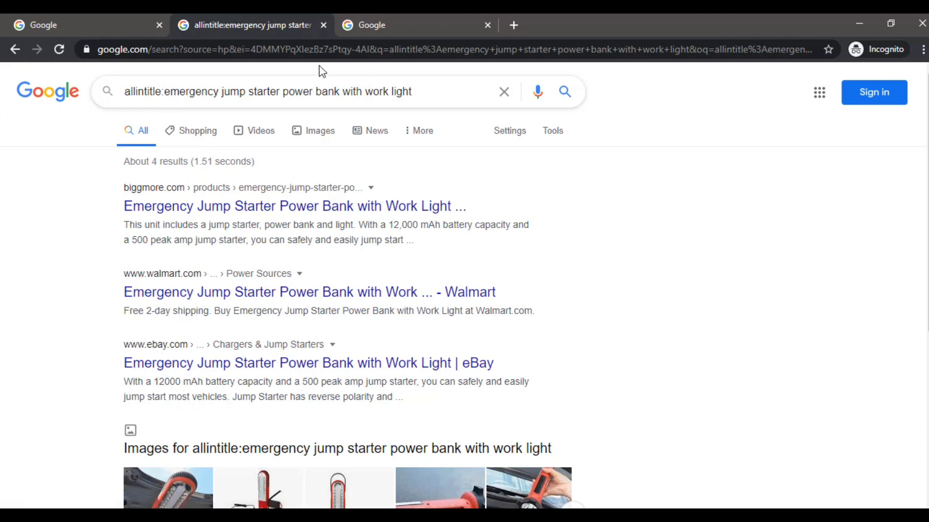
Copy the keyword phrase from the allintitle query and search for "allinurl:" followed directly by it in the third Google tab.
drag(412, 92, 164, 92)
key(ctrl+c)
click(388, 24)
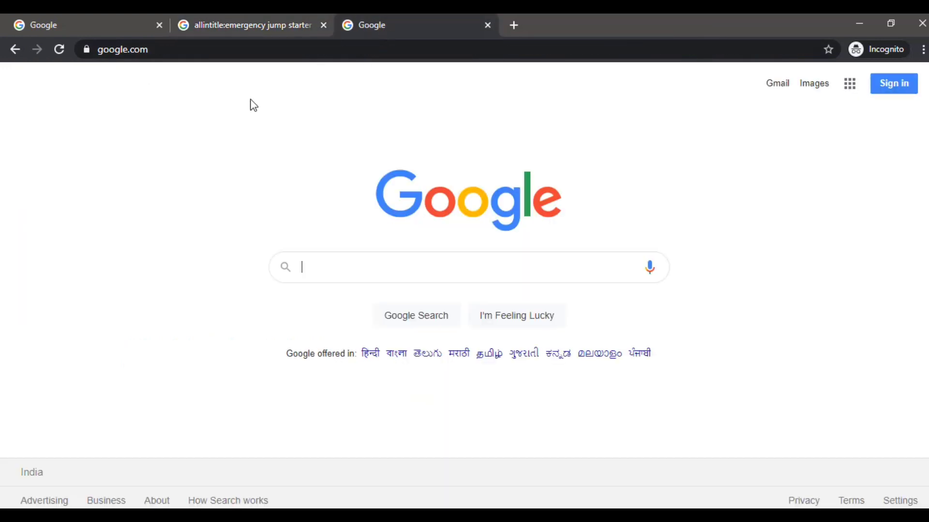
click(325, 268)
text(alli)
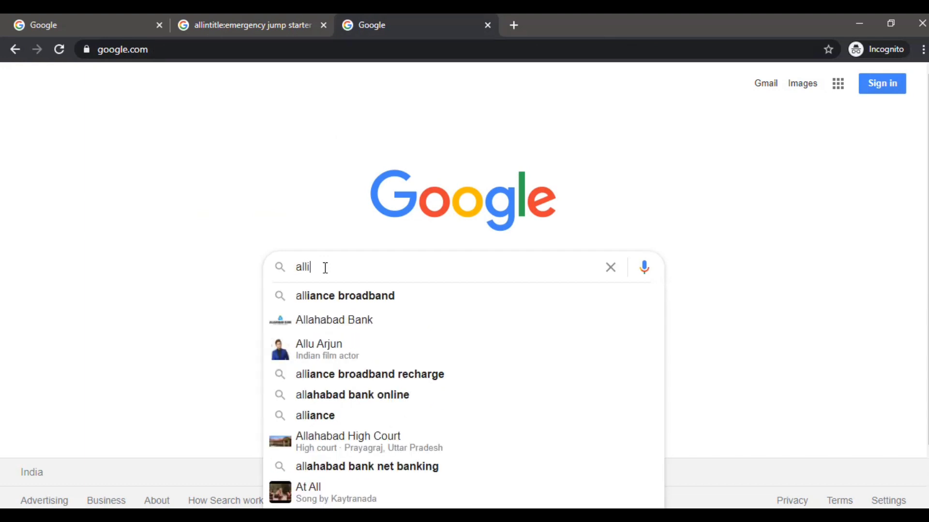
text(nurl)
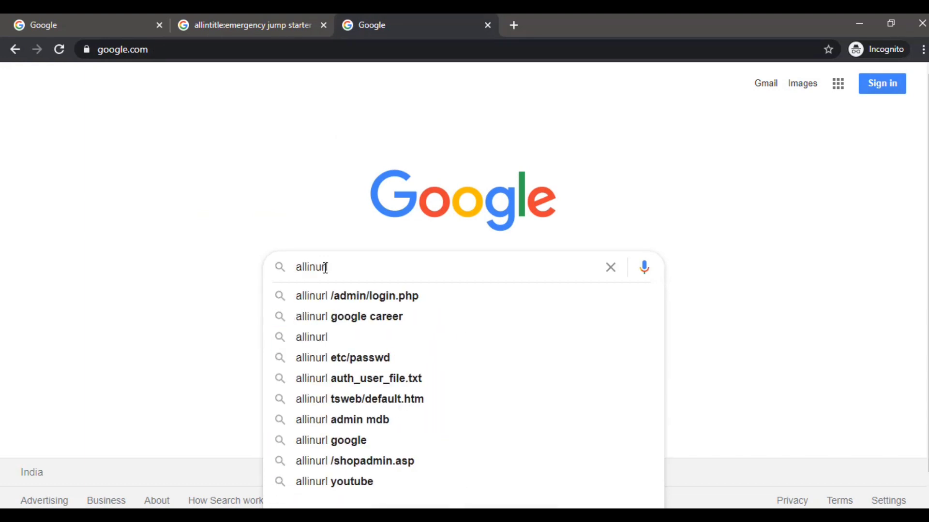
text(:)
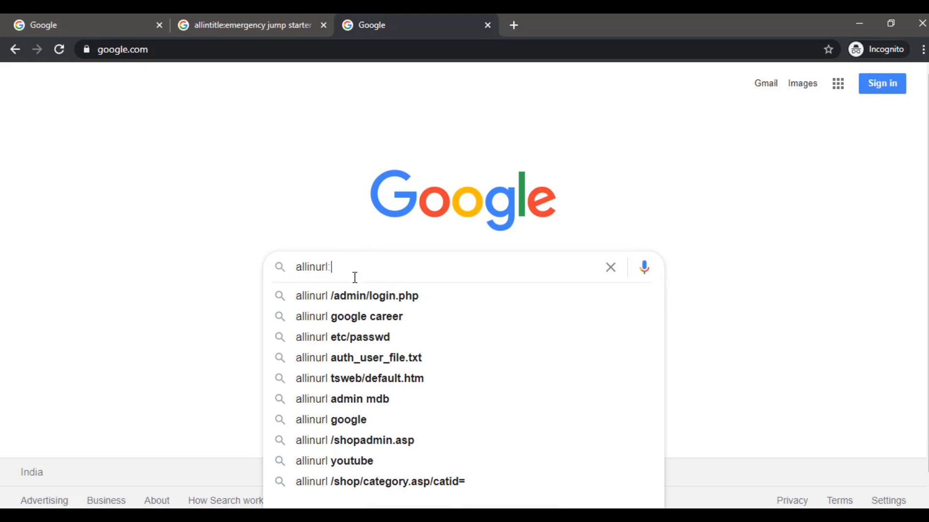
key(ctrl+v)
key(Return)
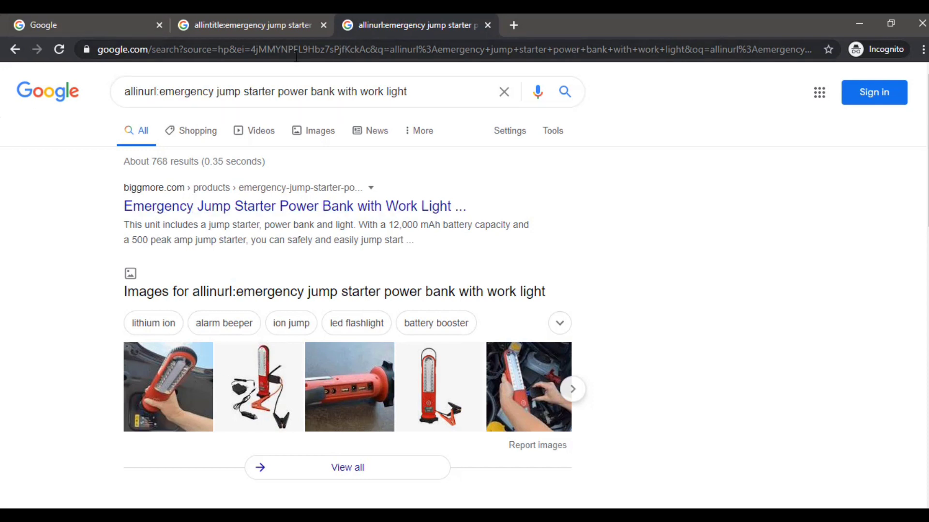
Search for "how to write sseo friendly content" in a new browser tab.
click(515, 25)
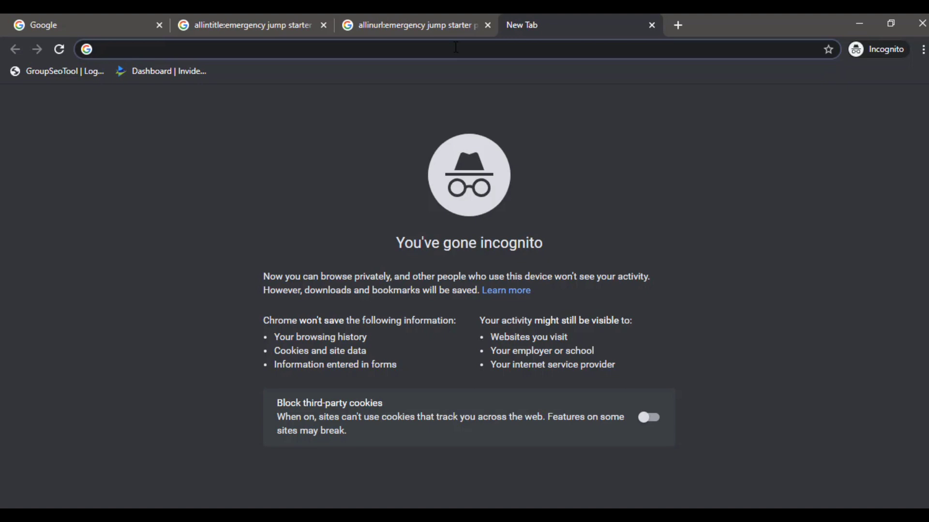
text(how to wr)
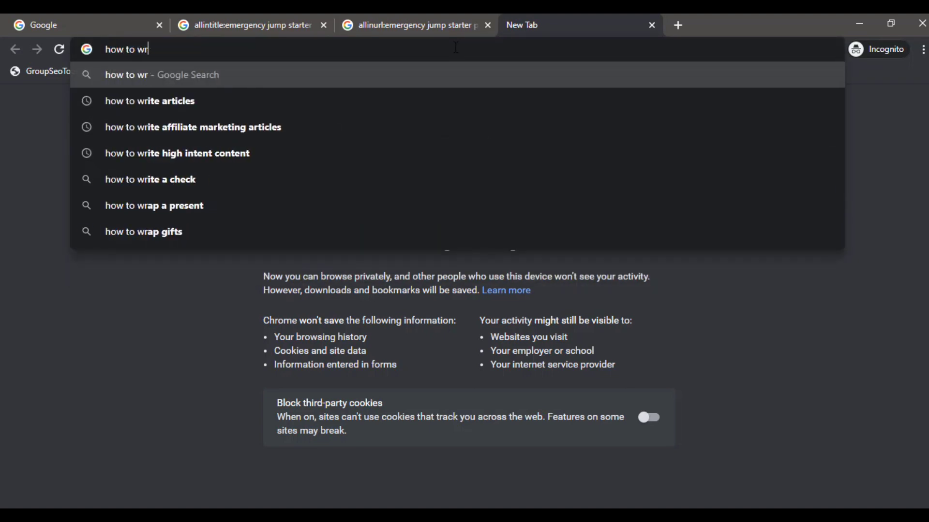
text(ite sseo )
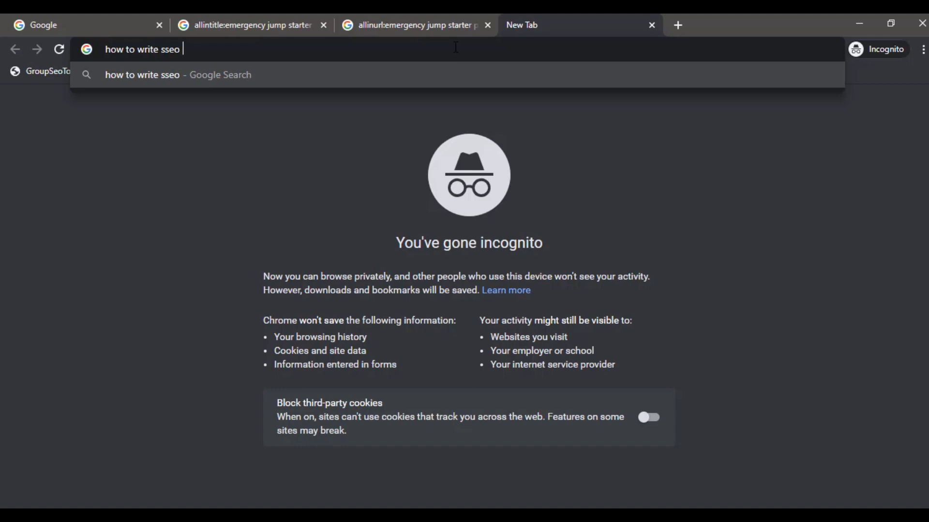
text(friendly c)
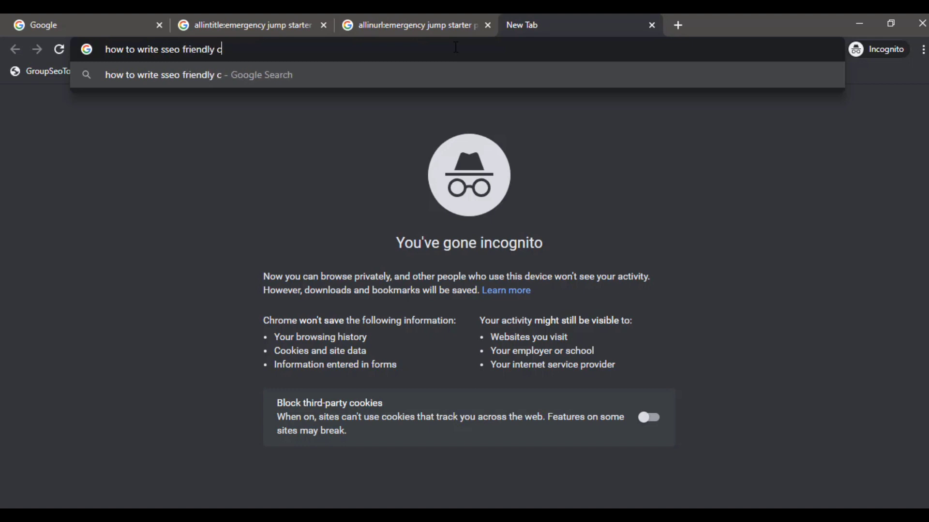
text(ontent)
key(Return)
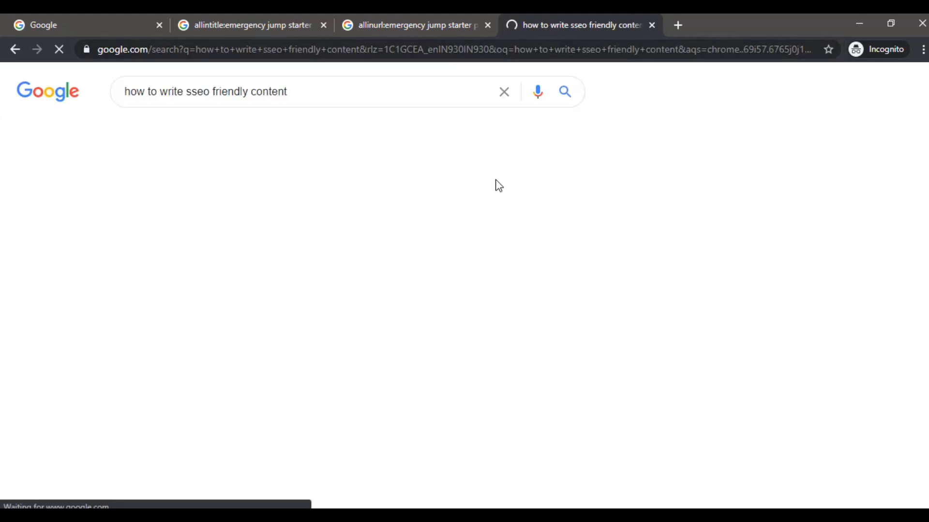
Open Mention's "13 Tips to Help You Create SEO Friendly Content" article and highlight its full URL to examine the keywords in it.
scroll(232, 333, down, 4)
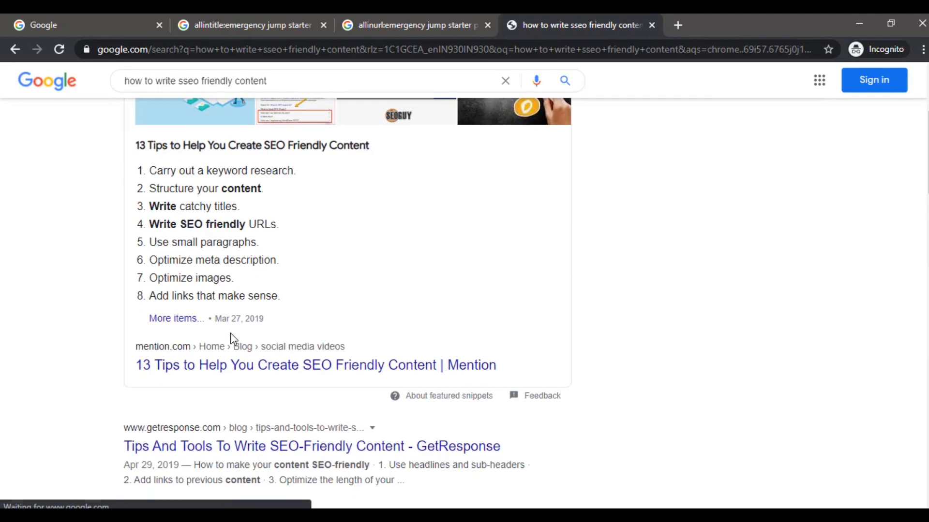
click(159, 373)
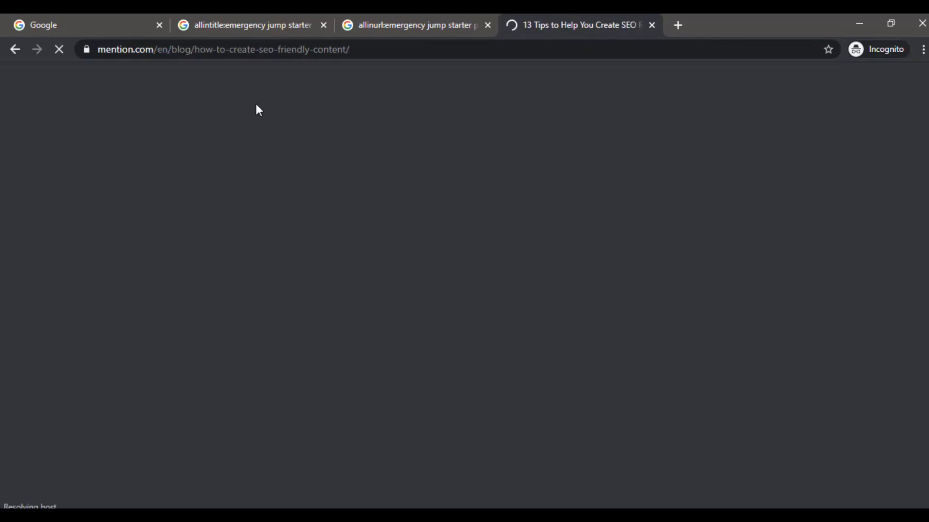
drag(350, 50, 112, 58)
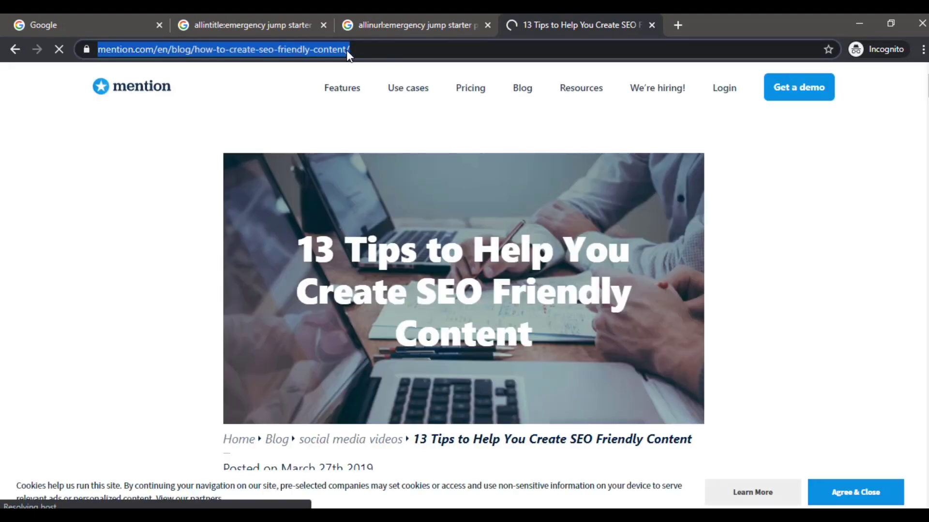
click(368, 50)
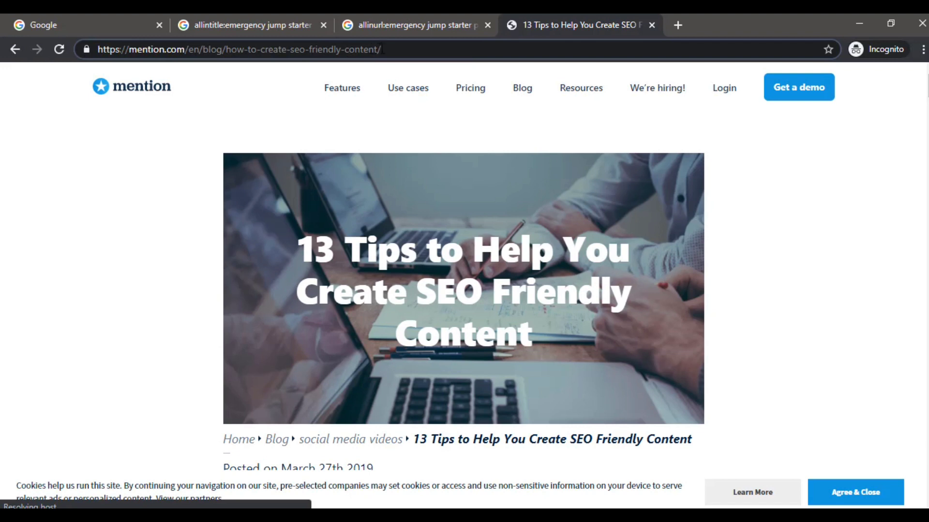
drag(382, 50, 109, 54)
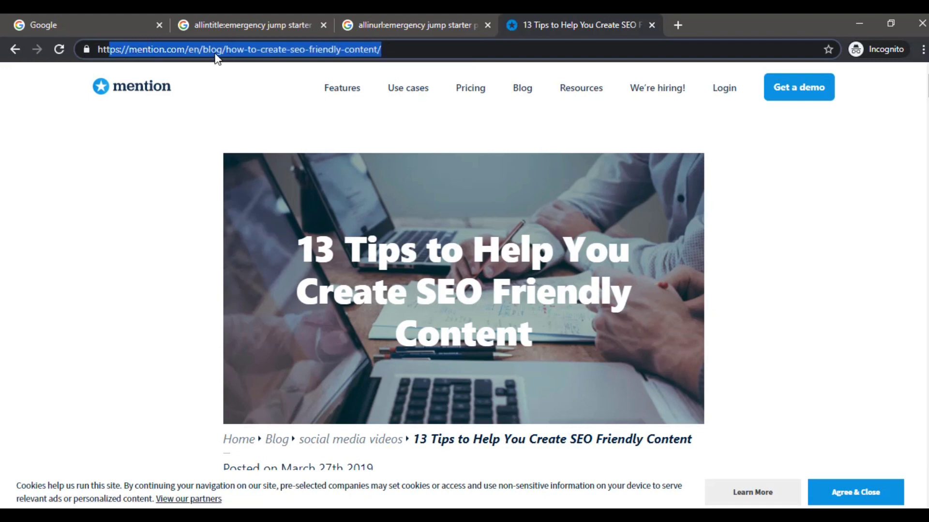
click(215, 53)
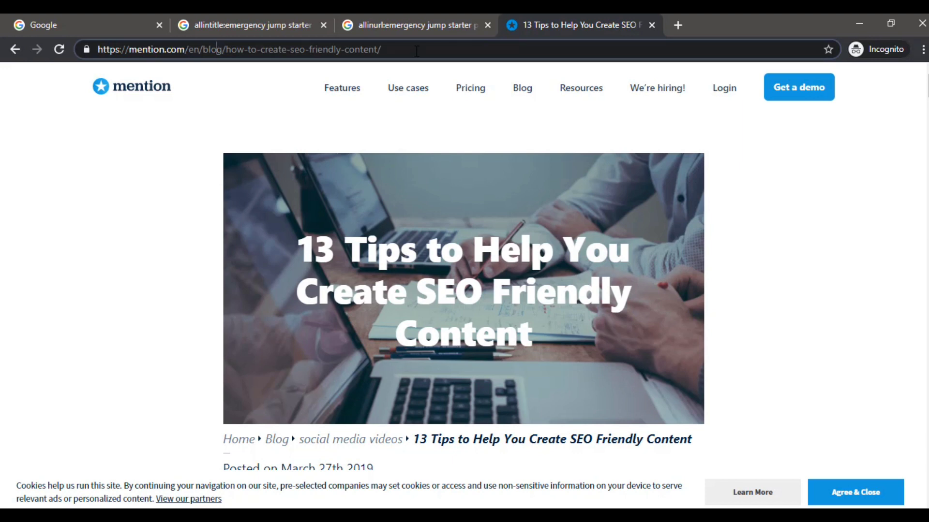
drag(397, 52, 97, 50)
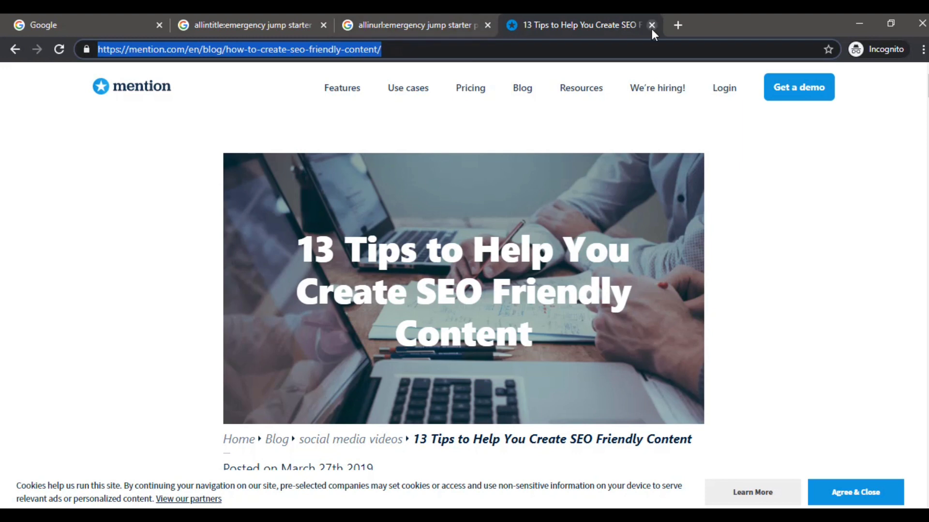
Return to the allinurl search, highlight its keyword phrase and result count, and look through the first page of results.
click(414, 22)
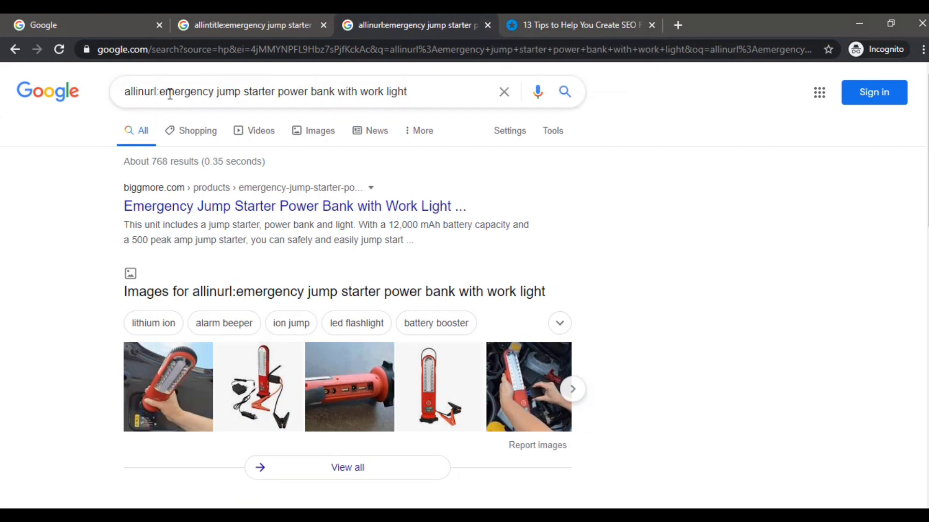
drag(161, 92, 412, 91)
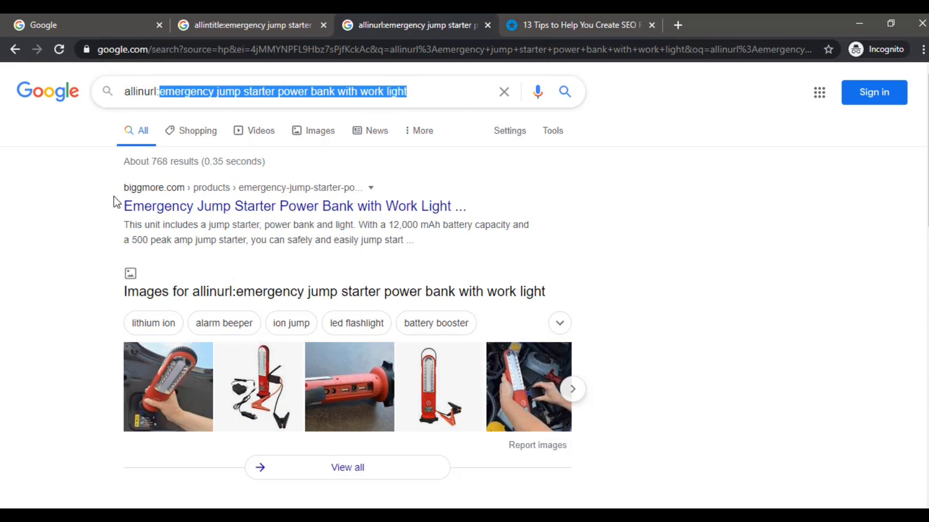
drag(157, 161, 169, 167)
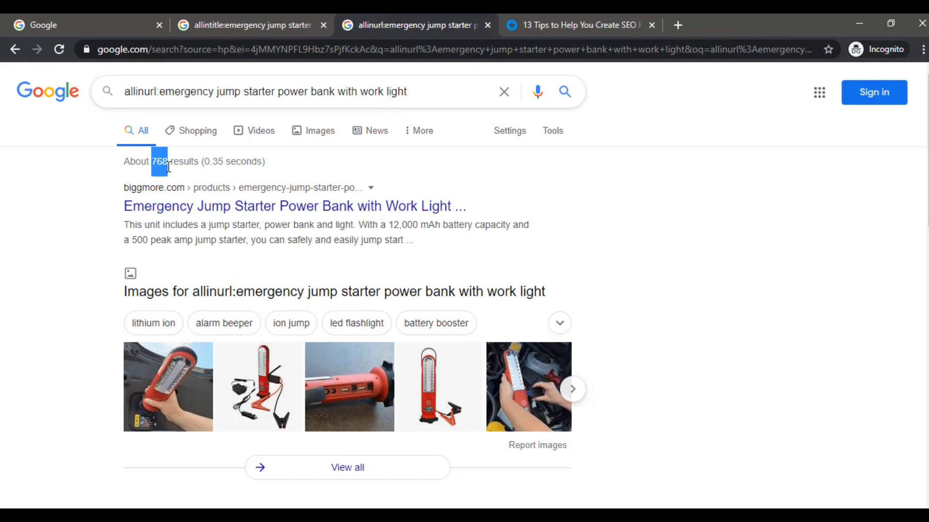
scroll(176, 183, down, 4)
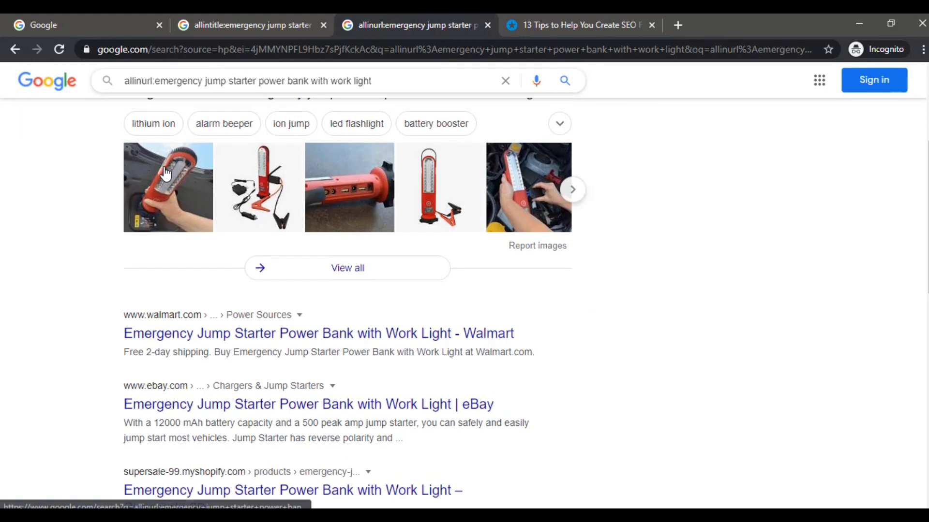
scroll(163, 167, up, 4)
scroll(224, 245, down, 15)
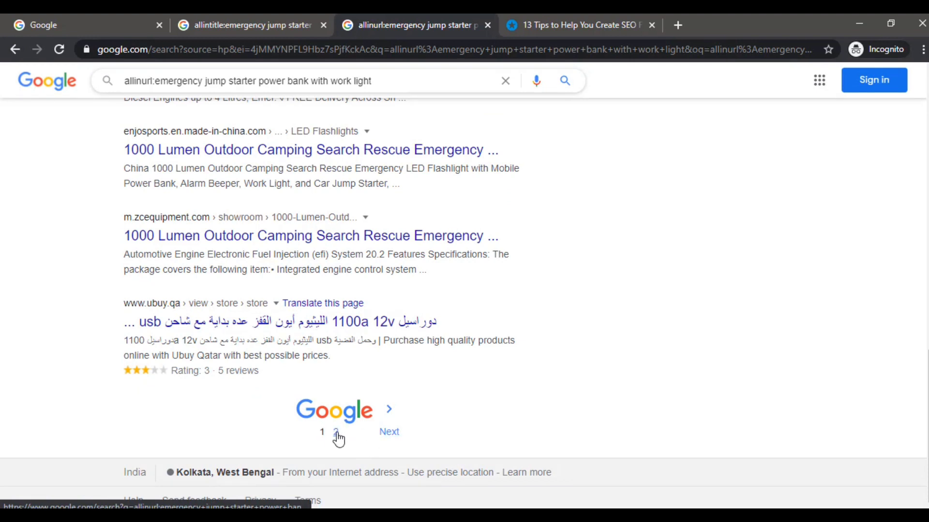
Open page 2 of the allinurl results and examine the result count shown there.
click(336, 433)
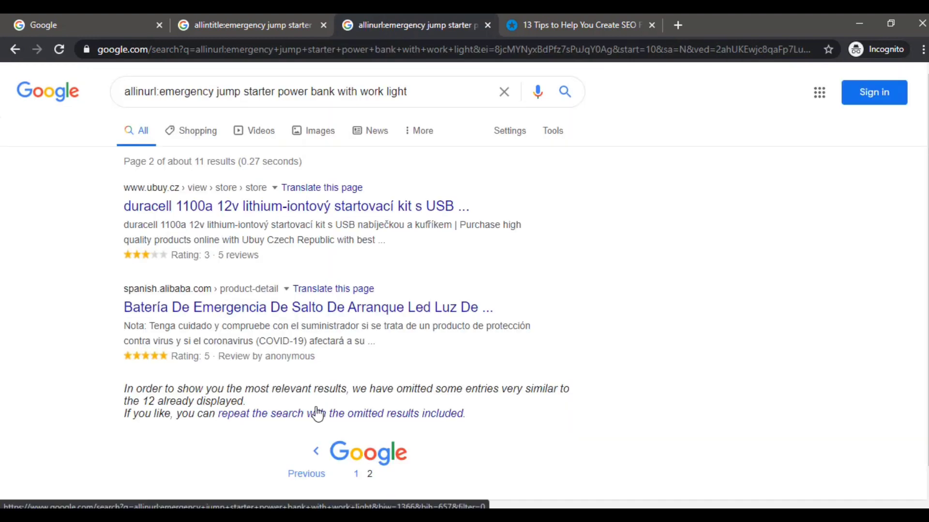
drag(195, 161, 215, 161)
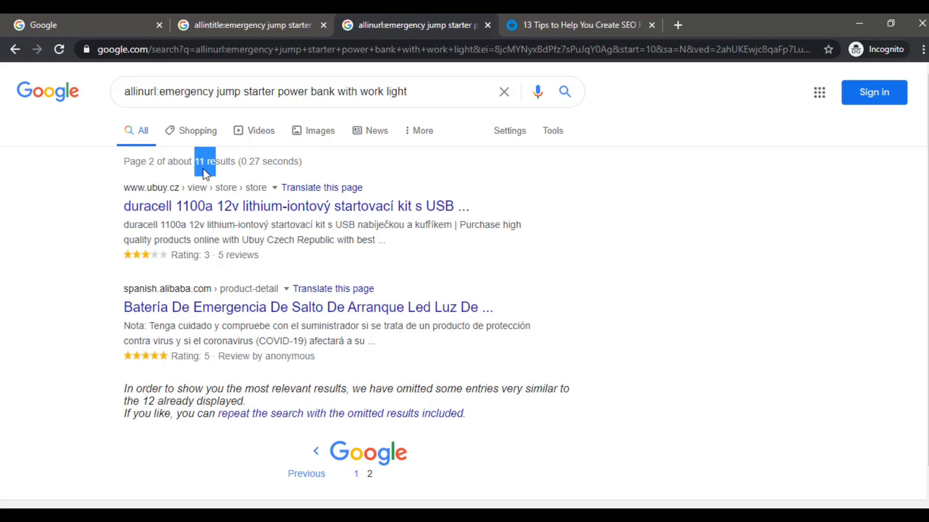
click(203, 160)
scroll(393, 379, down, 1)
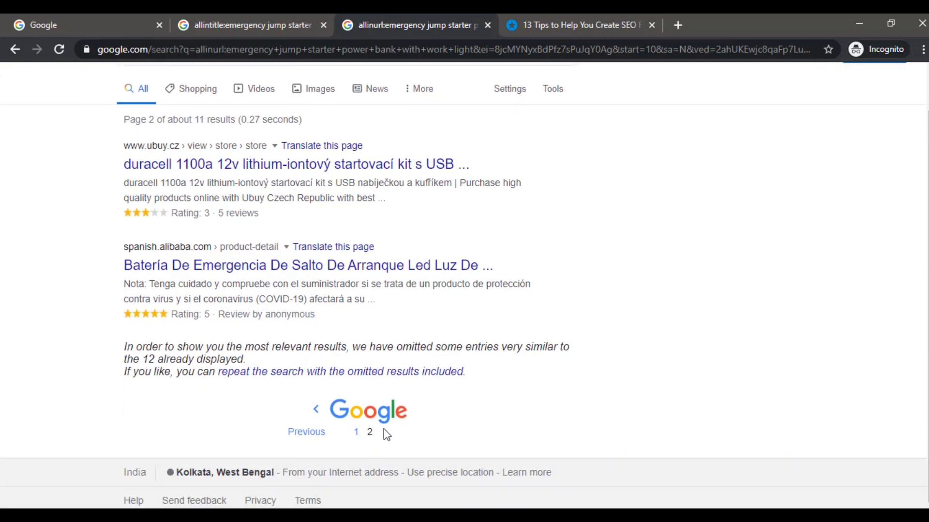
scroll(382, 426, up, 1)
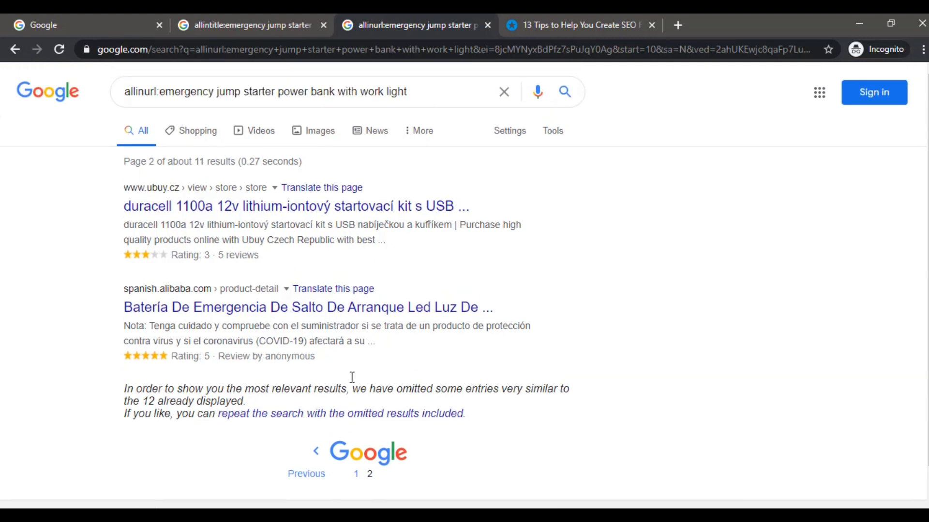
mouse_move(197, 161)
mouse_down()
mouse_move(221, 162)
mouse_move(209, 162)
mouse_up()
double_click(203, 163)
Copy the keyword phrase from the allinurl query and close the tab with the Mention article.
drag(160, 93, 432, 94)
key(ctrl+c)
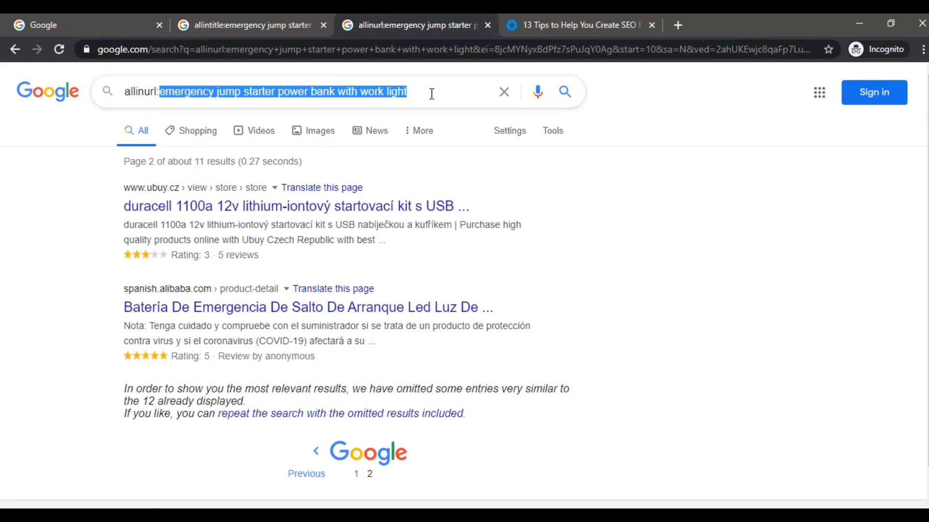
click(652, 25)
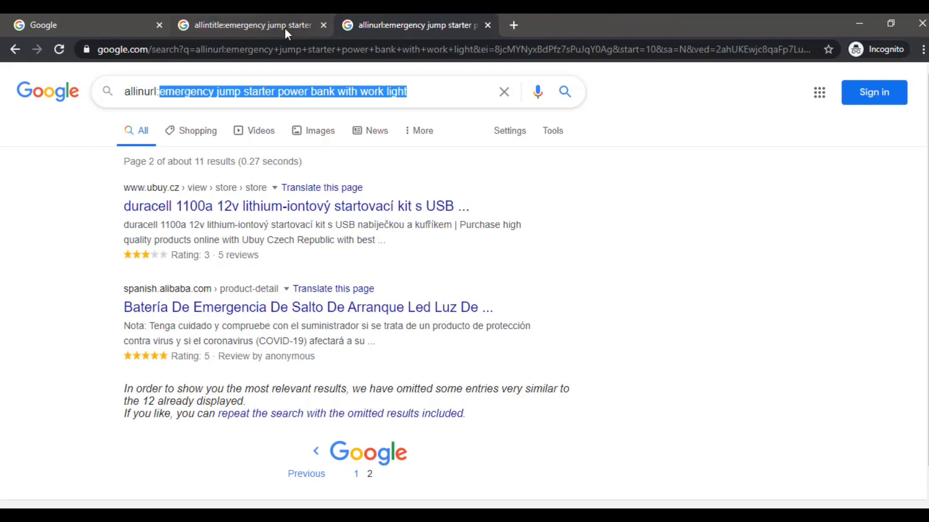
Review the result count and the operator in the allintitle search, then return to the allinurl search.
click(288, 34)
drag(156, 162, 173, 162)
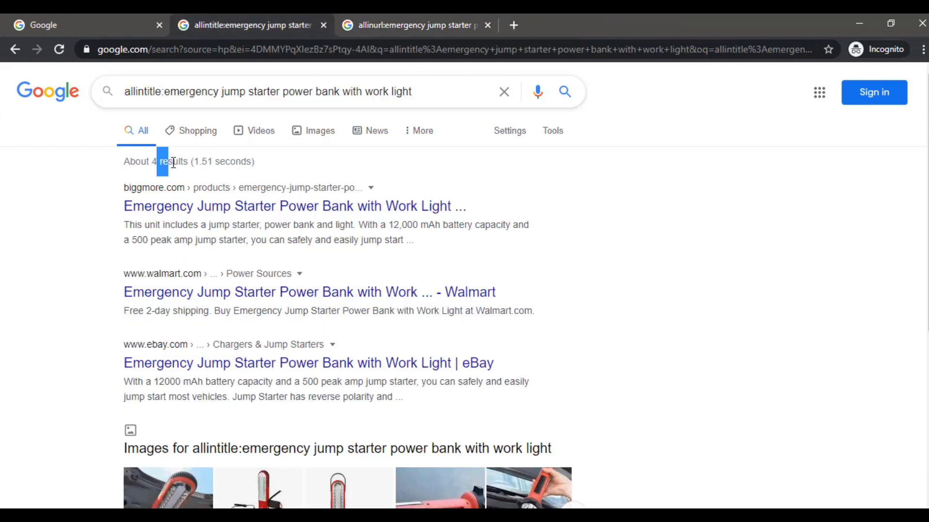
drag(412, 91, 165, 91)
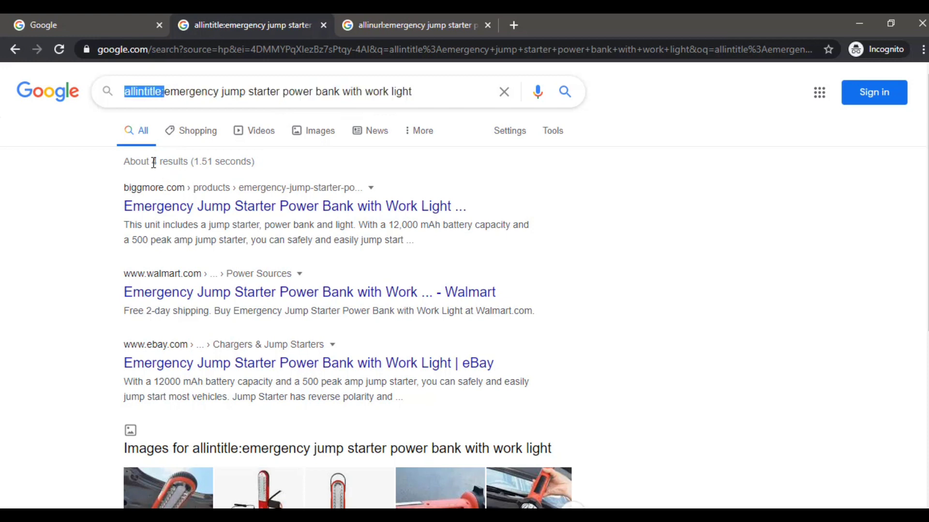
click(384, 21)
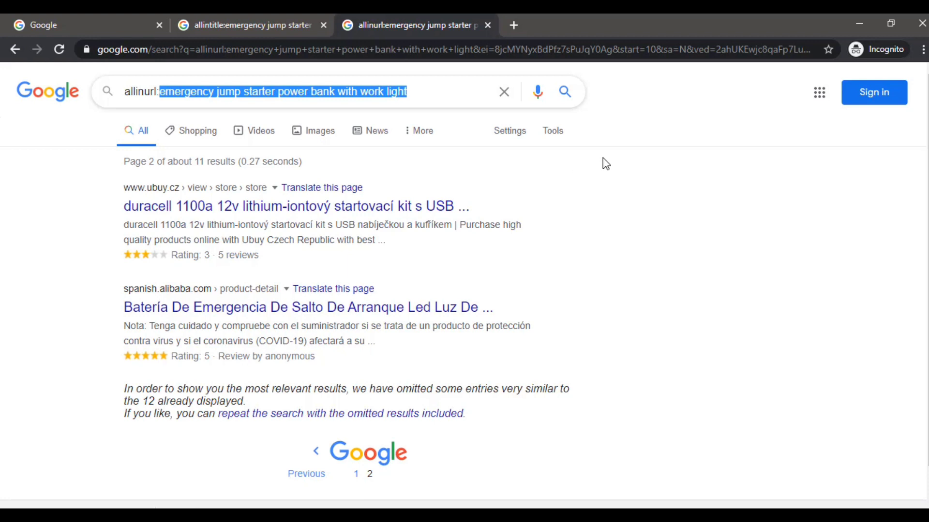
Open Google in a new tab and search for the copied phrase "emergency jump starter power bank with work light" without any operator.
click(514, 25)
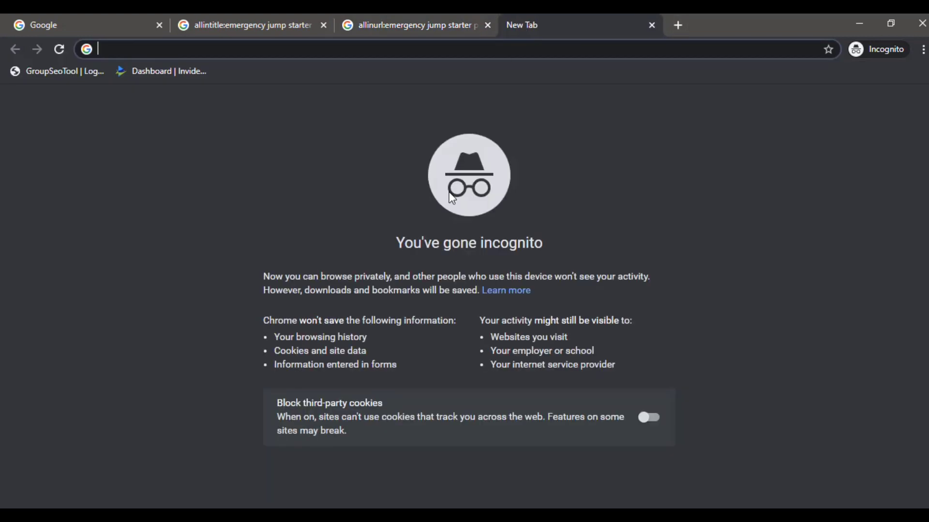
text(googl)
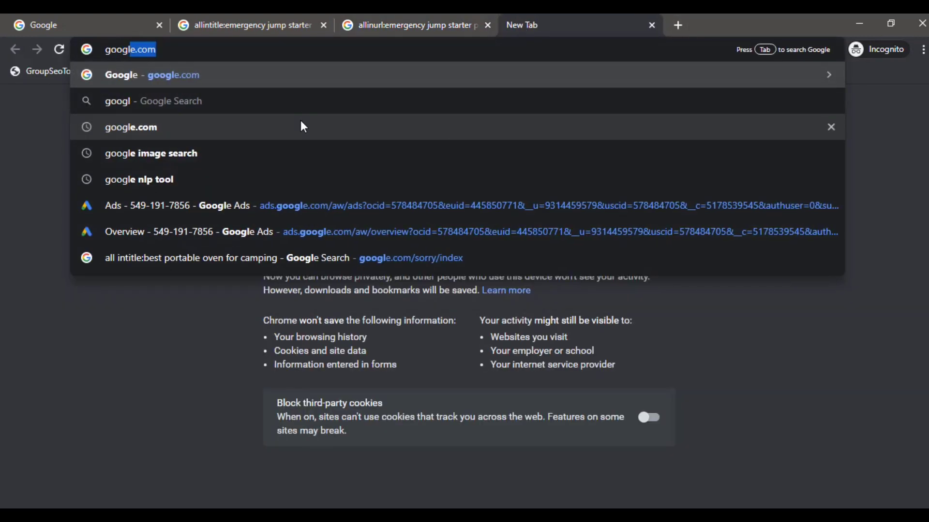
key(Return)
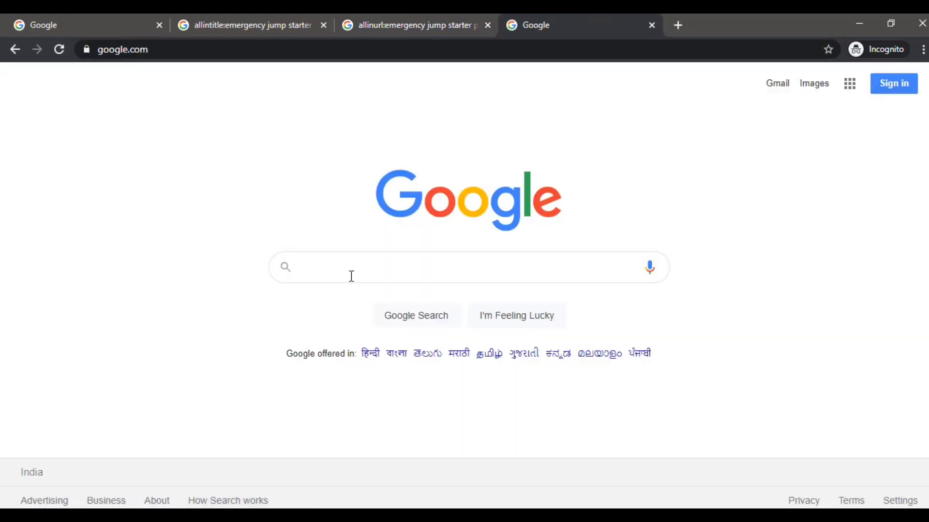
click(351, 270)
key(ctrl+v)
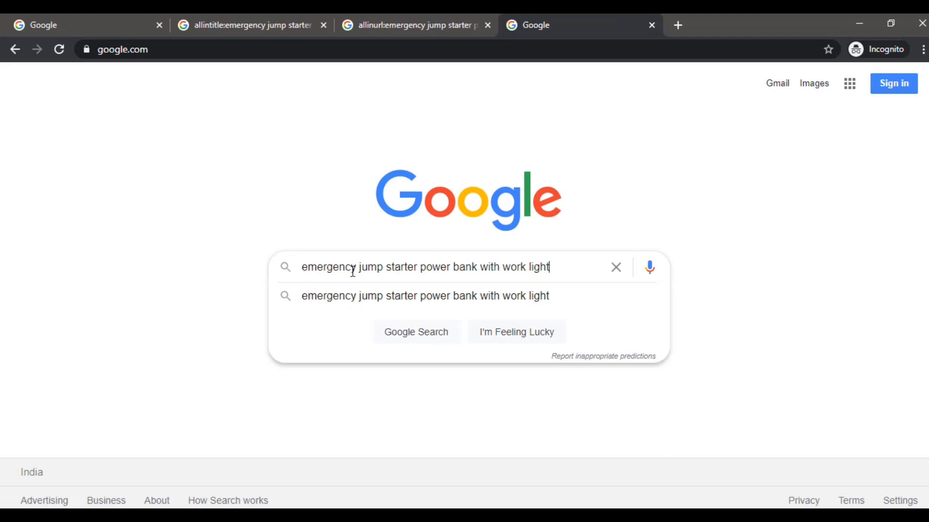
key(Return)
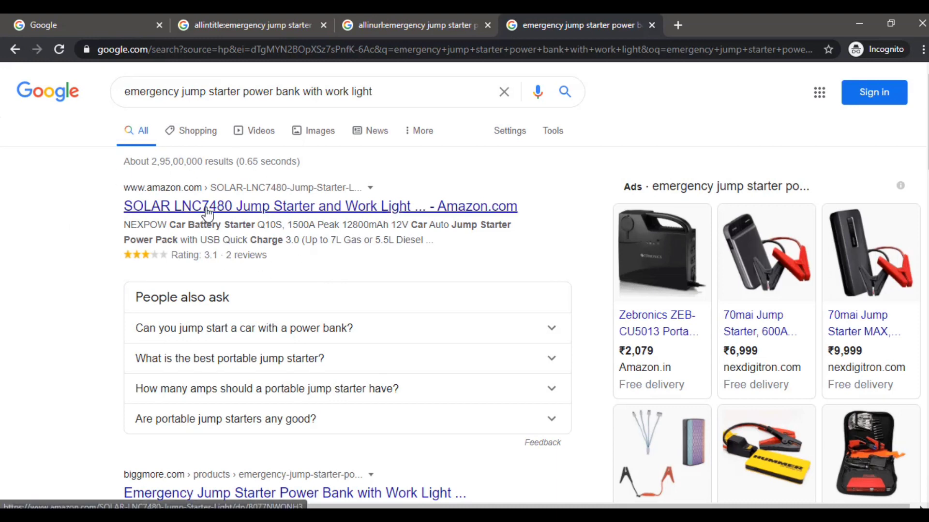
Examine which sites and page titles rank on the first results page for the plain keyword search.
scroll(205, 208, down, 7)
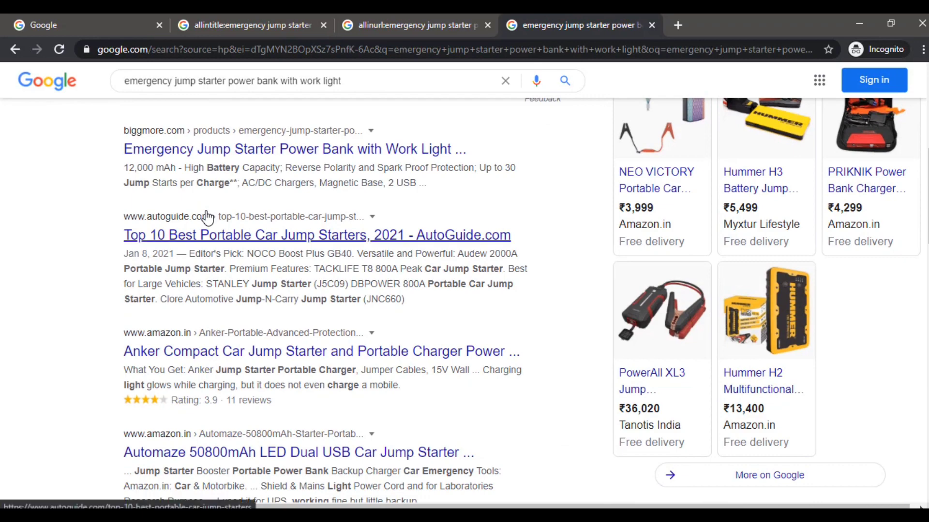
scroll(208, 217, up, 4)
scroll(209, 211, down, 18)
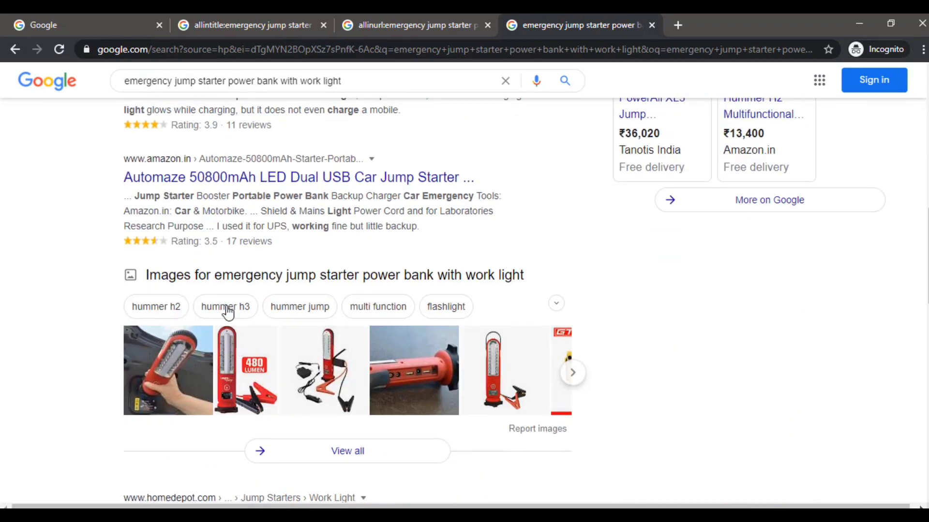
scroll(205, 341, up, 9)
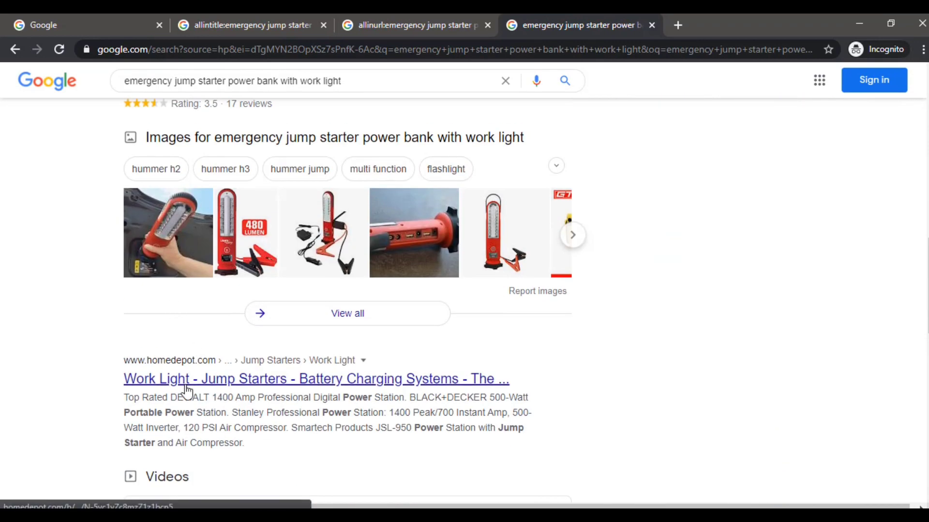
scroll(185, 374, up, 5)
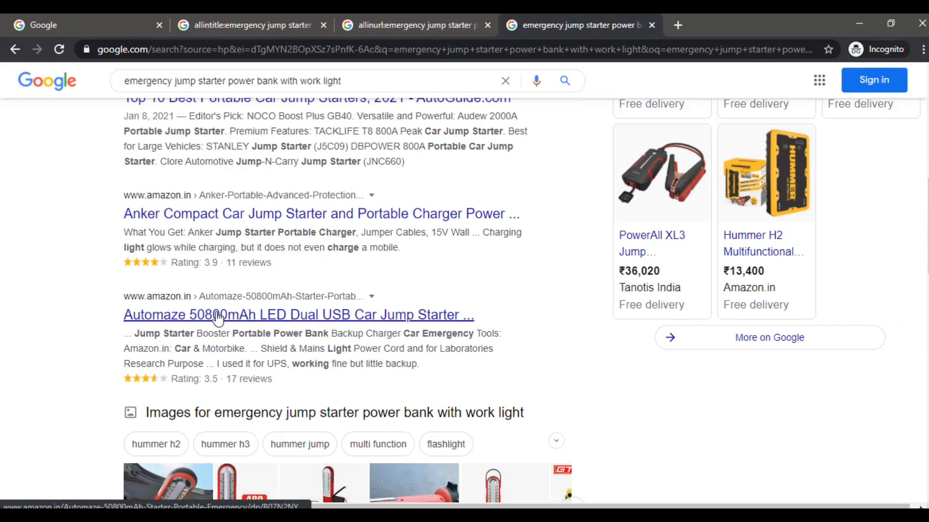
scroll(290, 322, up, 7)
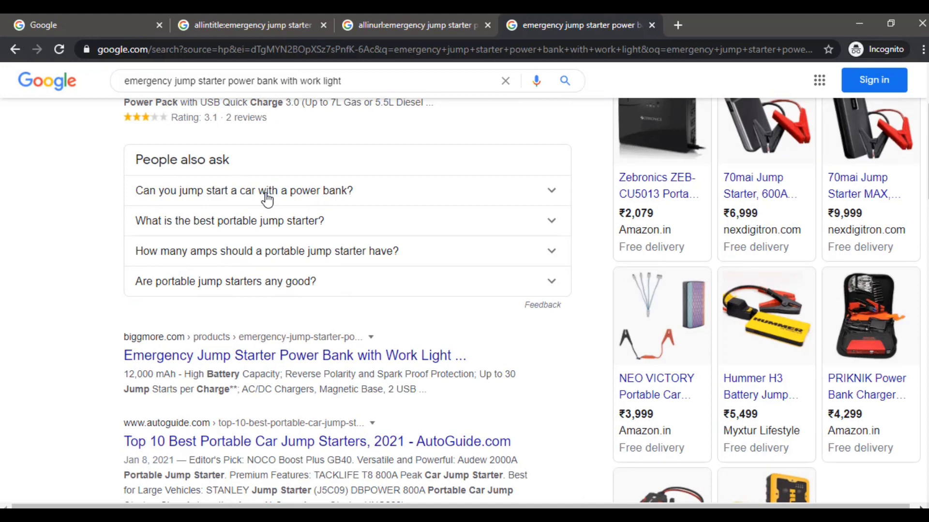
scroll(267, 199, up, 3)
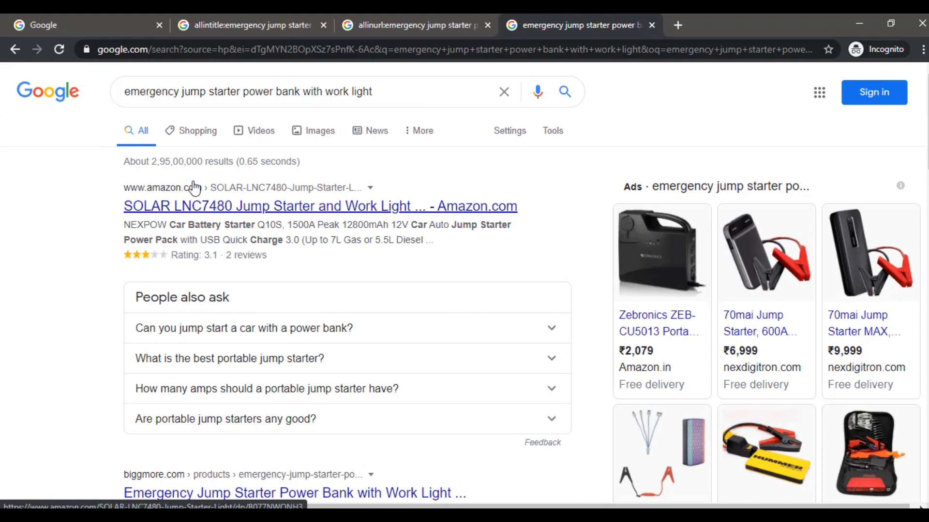
scroll(215, 190, down, 10)
scroll(372, 193, down, 10)
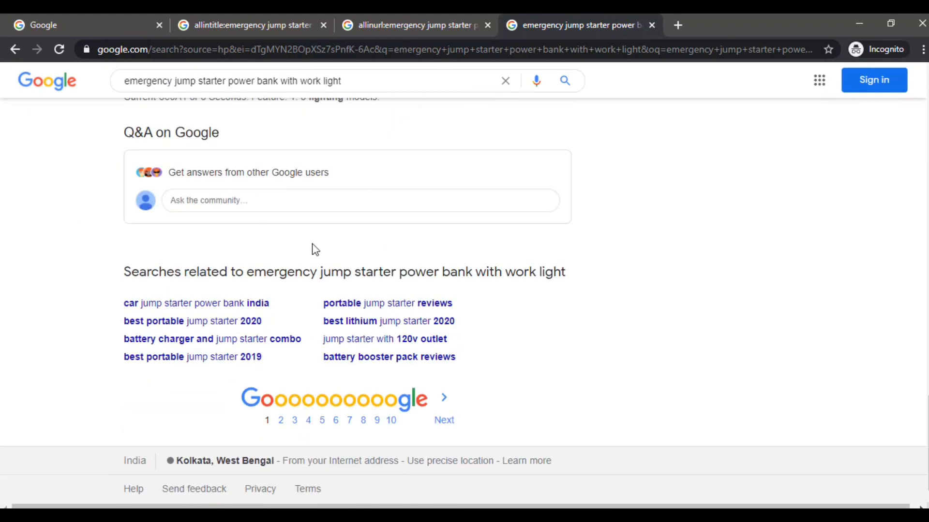
scroll(311, 246, up, 15)
scroll(309, 244, up, 10)
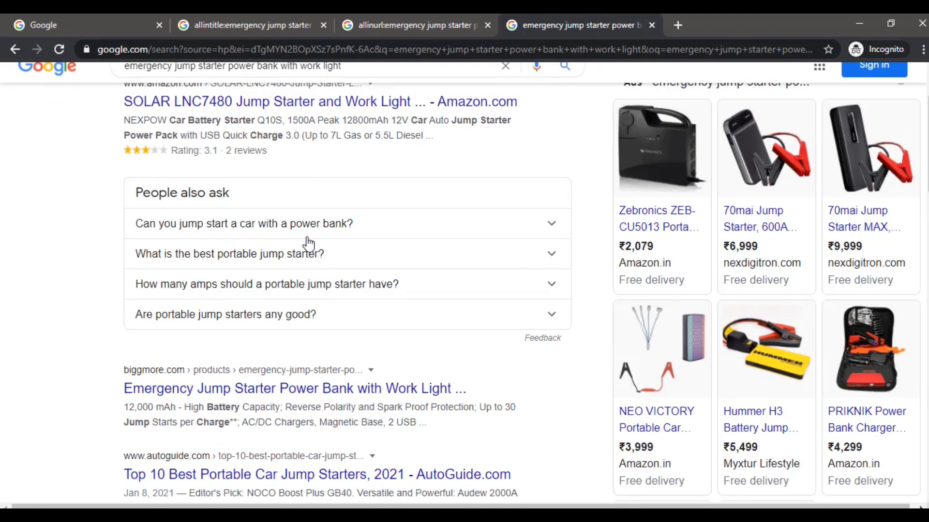
scroll(300, 232, up, 3)
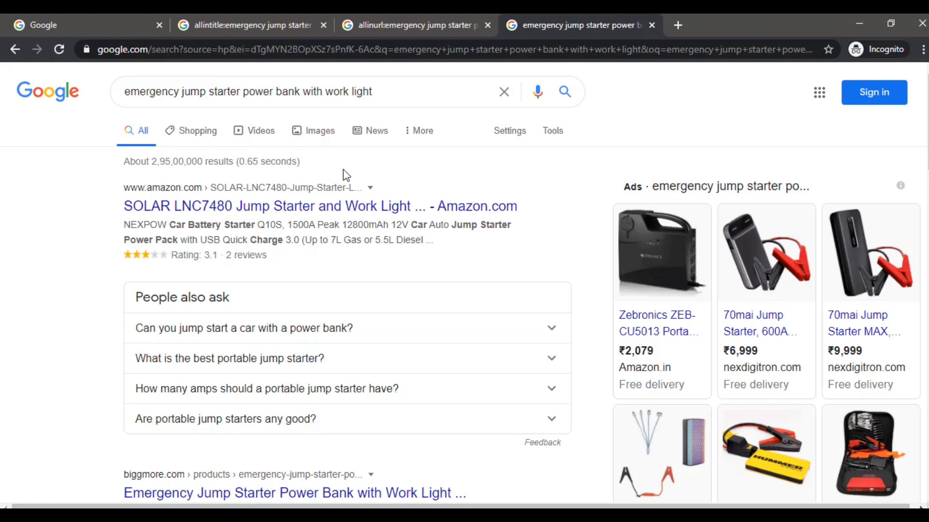
Go through the first-page listings again, including the image, video and store results, down to the related searches.
scroll(335, 267, down, 8)
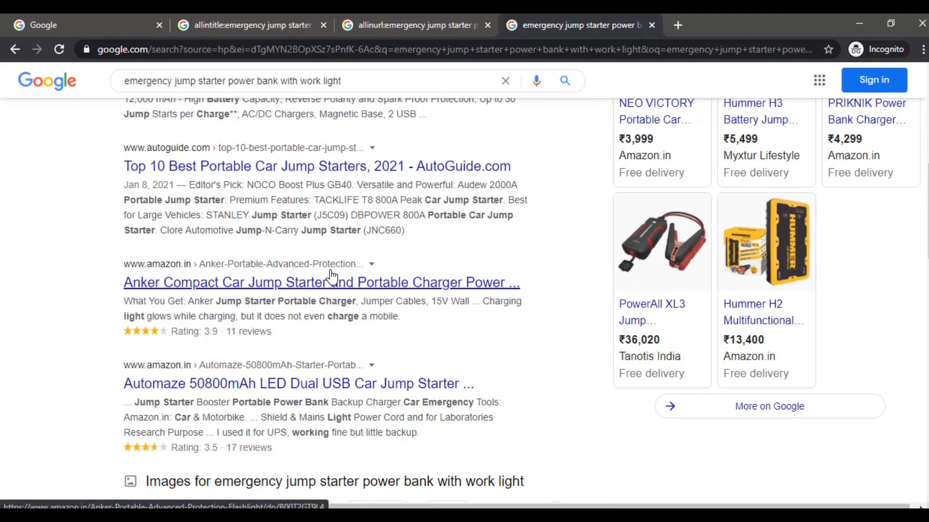
scroll(329, 314, down, 1)
scroll(330, 314, down, 12)
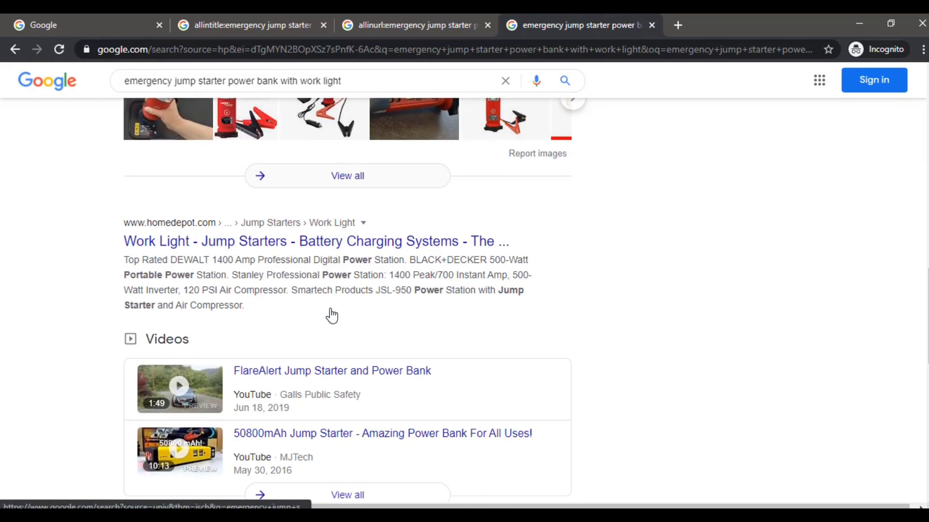
scroll(330, 313, up, 2)
scroll(227, 271, down, 6)
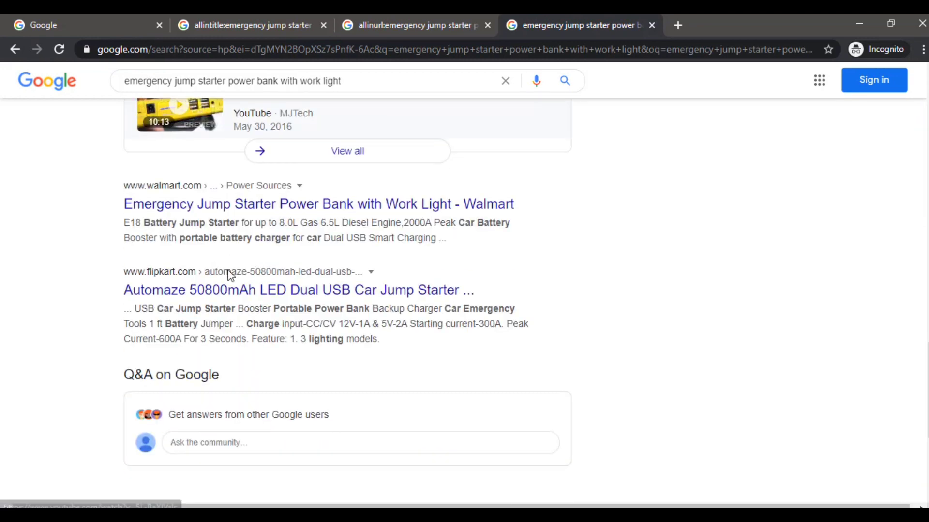
scroll(232, 299, down, 5)
scroll(270, 352, up, 20)
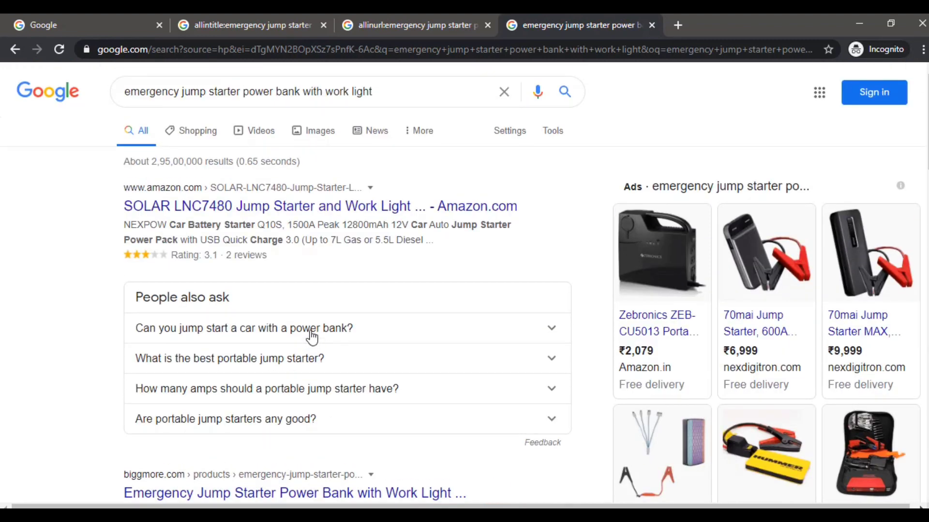
scroll(307, 350, down, 20)
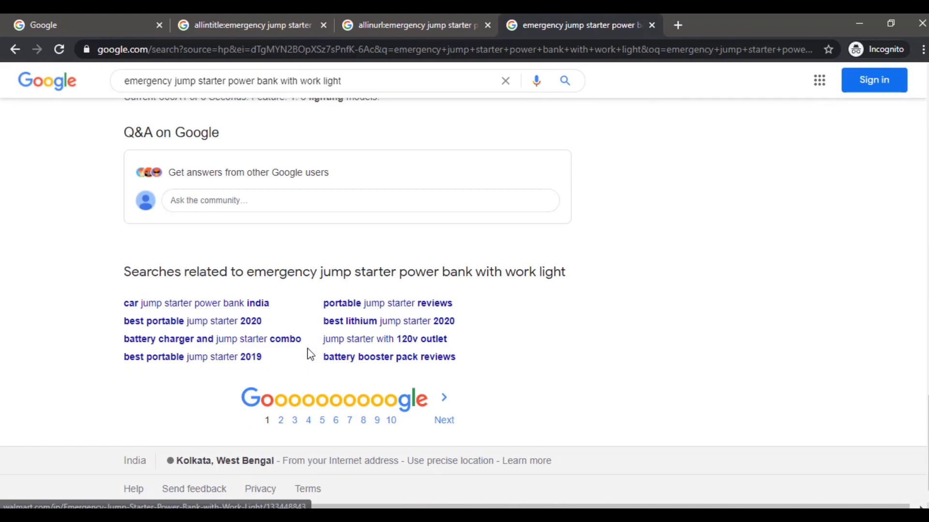
scroll(312, 351, up, 8)
scroll(316, 348, up, 10)
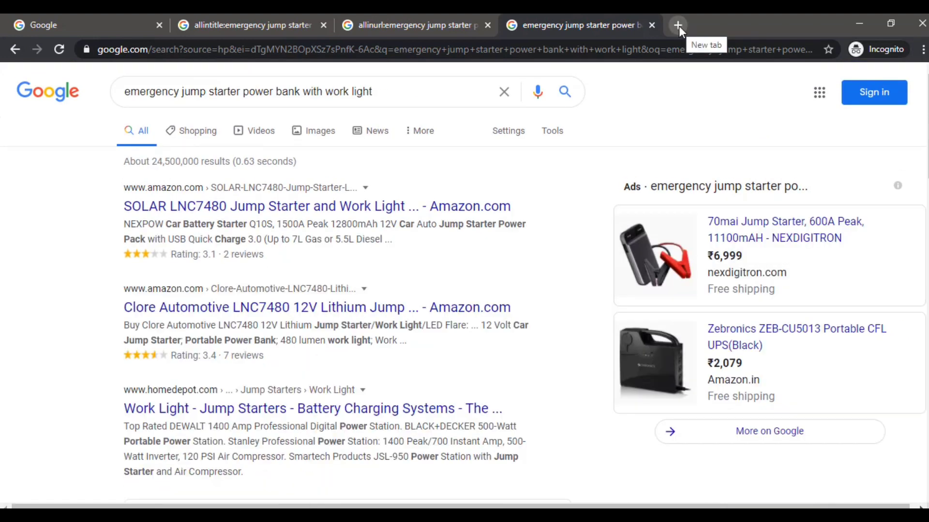
Search for "google trends" in a new tab and open the Google Trends site.
click(678, 25)
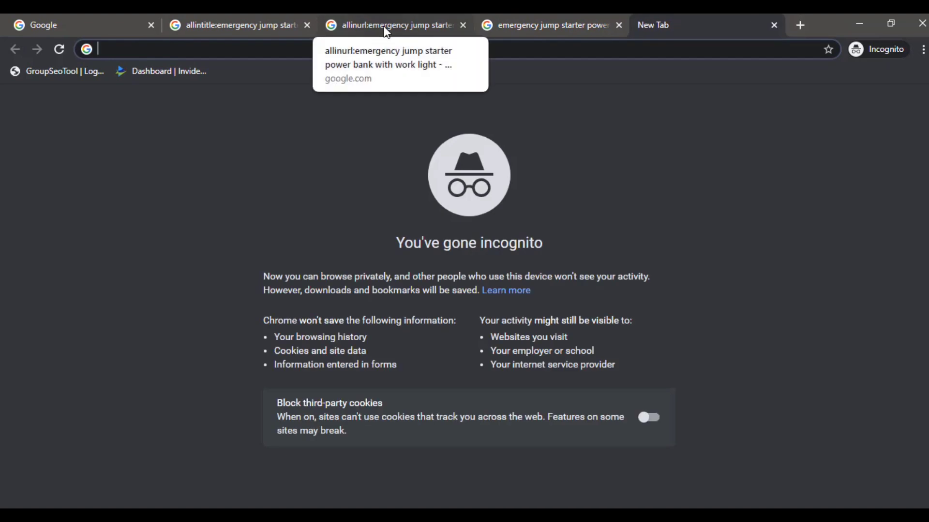
text(google tr)
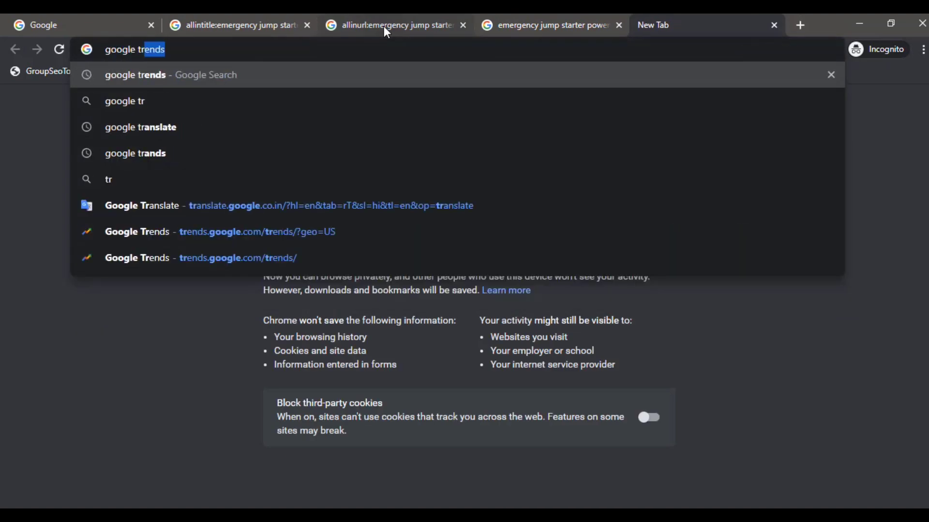
text(en)
key(Return)
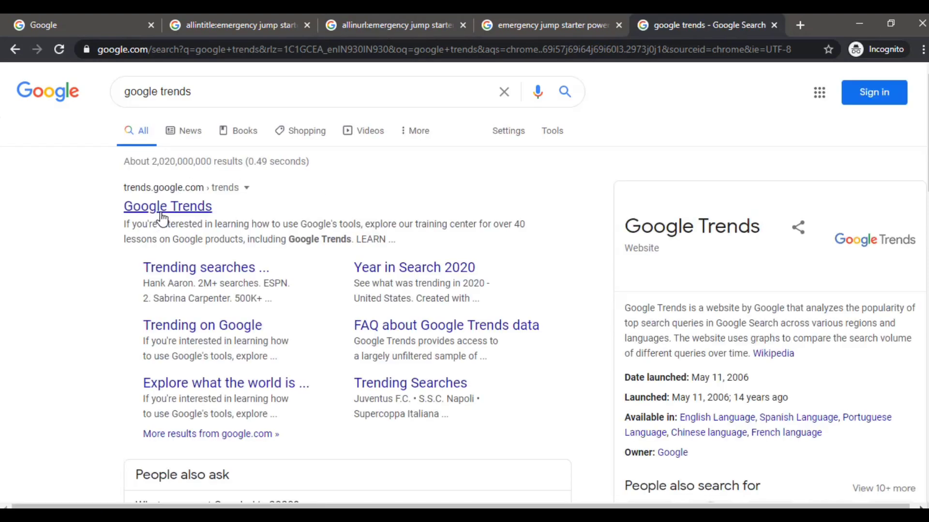
click(162, 212)
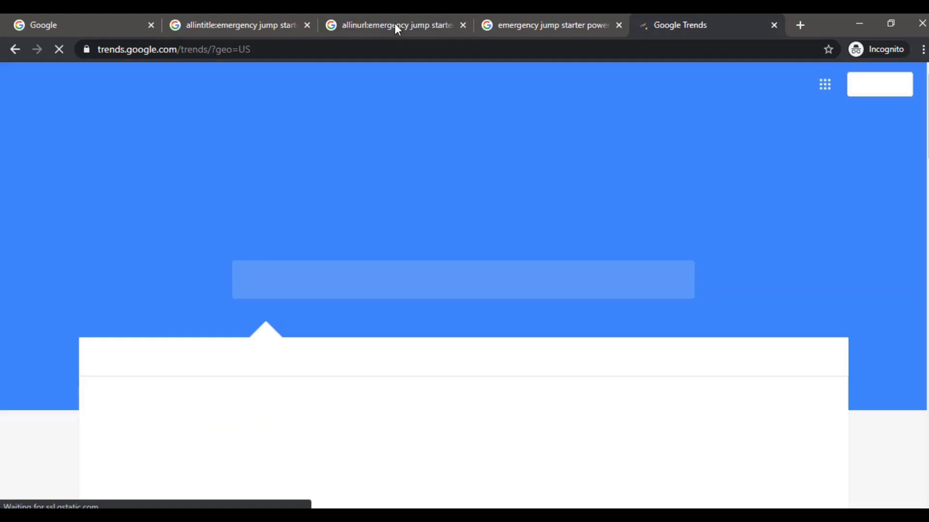
Return to the allinurl search and highlight the parts of its keyword phrase, ending with the core term "power bank".
click(397, 25)
click(187, 99)
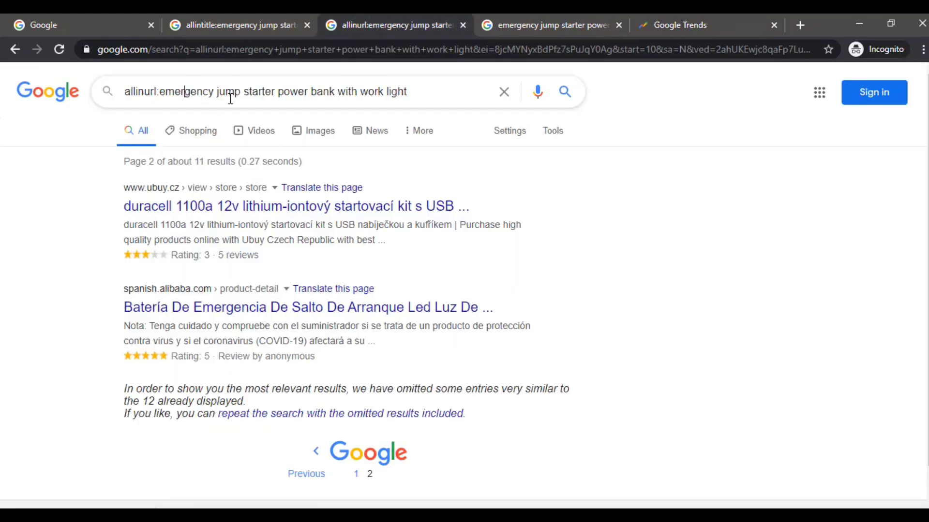
drag(279, 92, 407, 91)
drag(272, 92, 160, 91)
drag(233, 94, 333, 92)
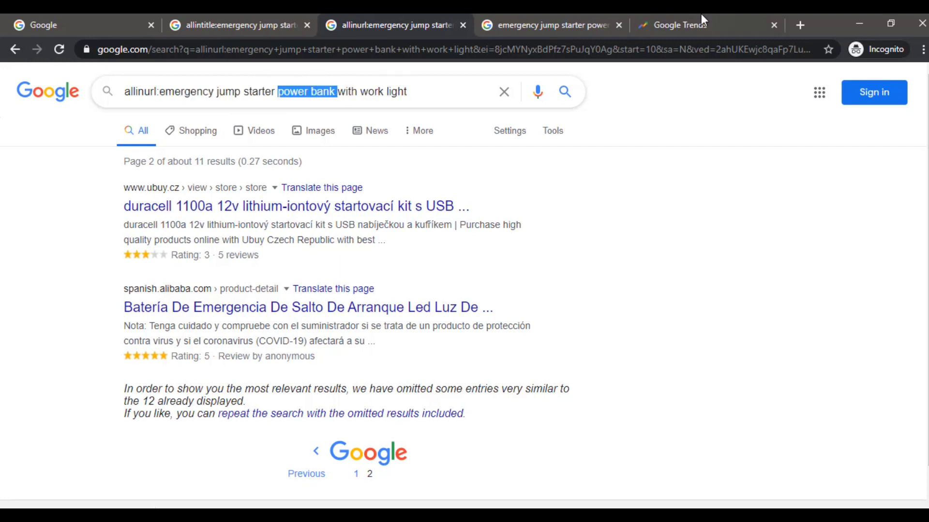
Explore "power bank" as a search term in Google Trends and examine its interest-over-time chart for the United States.
click(689, 27)
scroll(367, 315, down, 1)
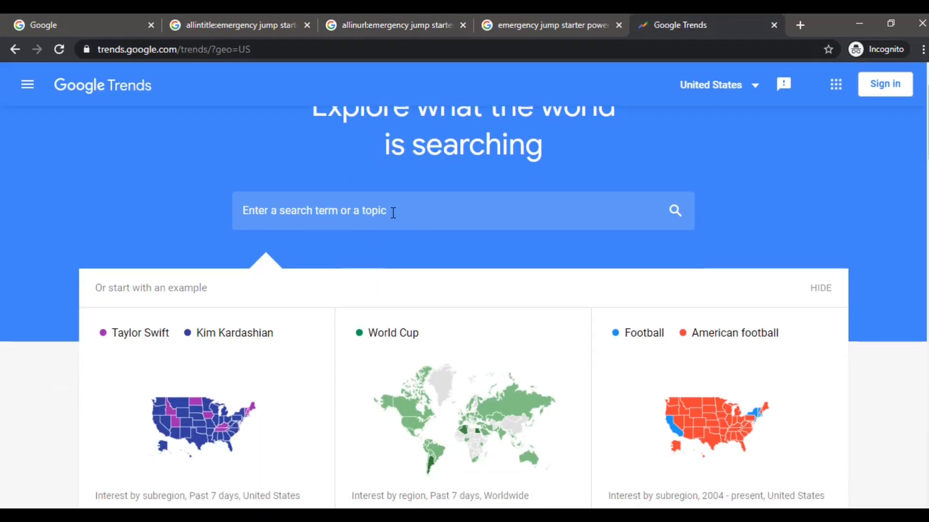
click(392, 211)
text(power bank)
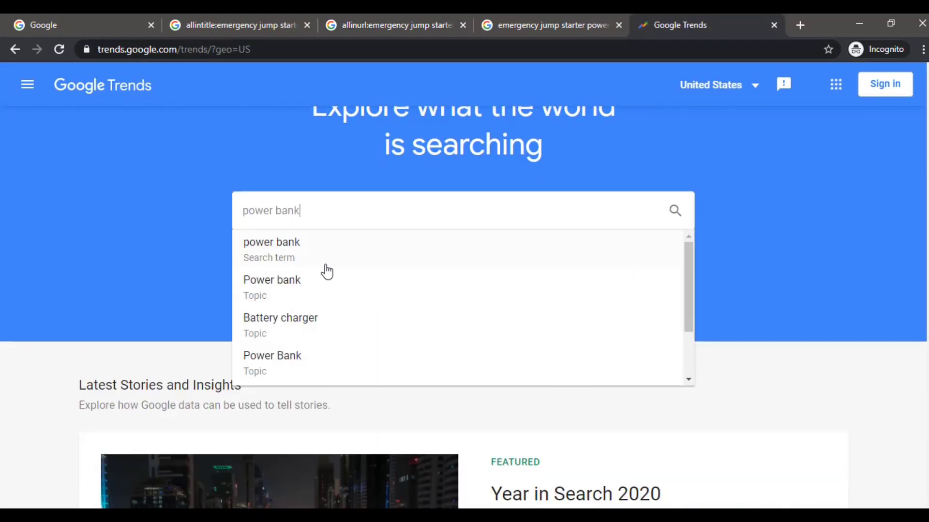
click(282, 261)
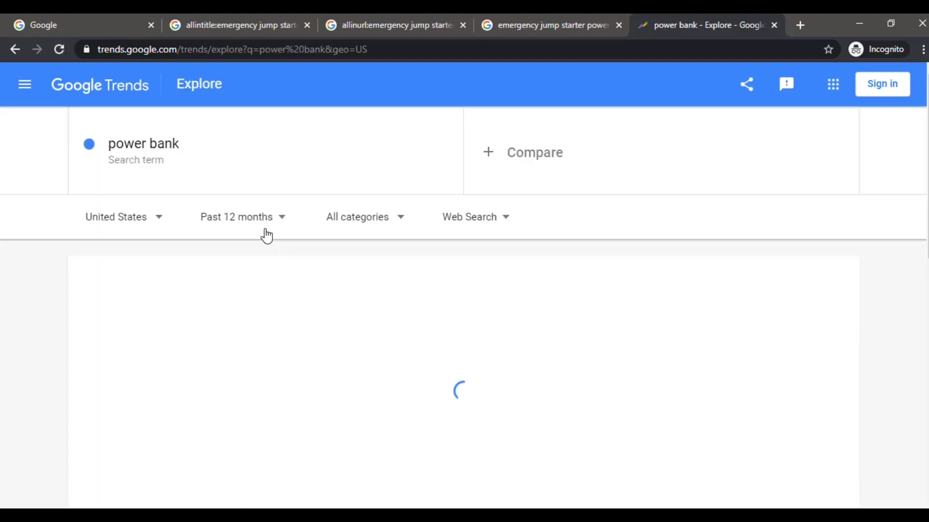
scroll(272, 317, down, 4)
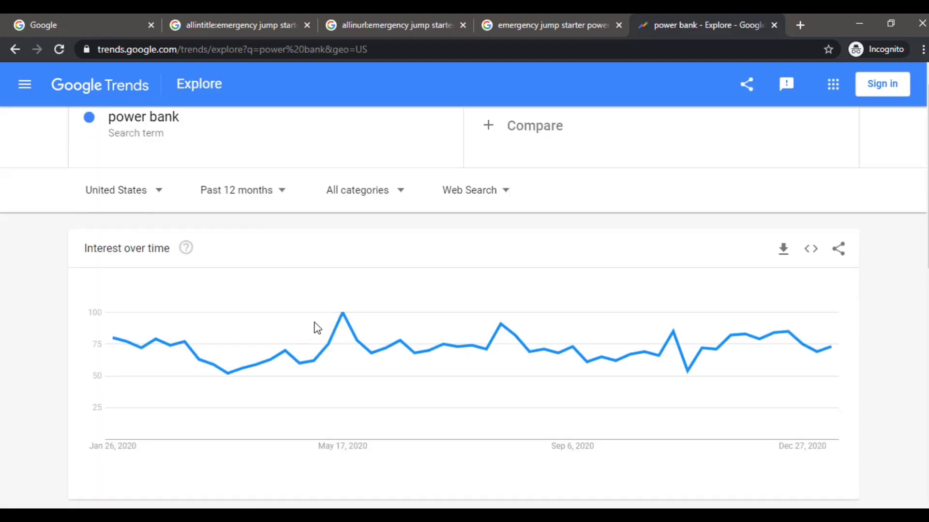
scroll(261, 313, up, 3)
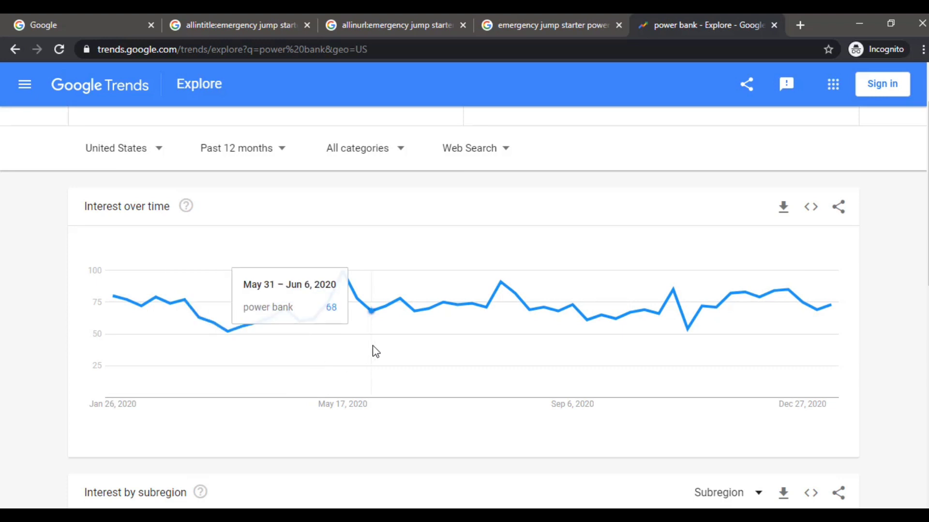
scroll(376, 352, up, 2)
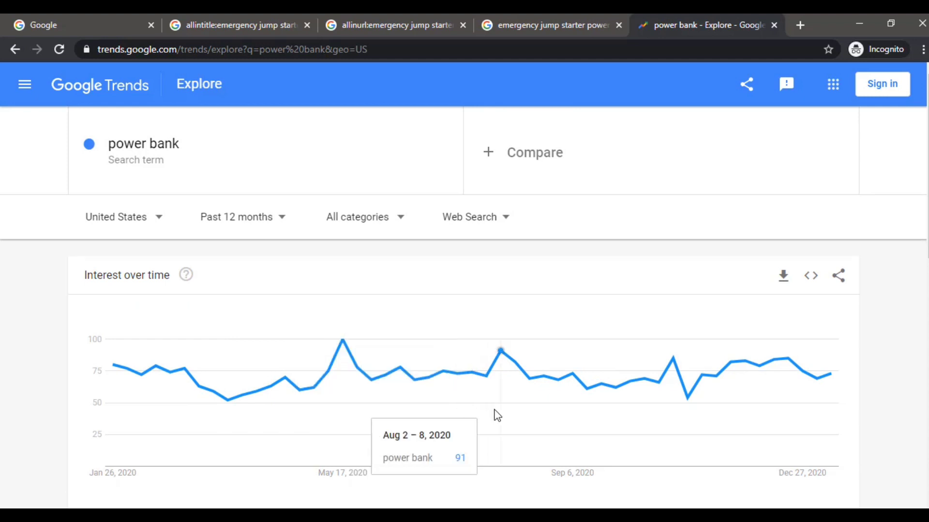
Set the Google Trends time range for "power bank" to the past 5 years.
scroll(498, 408, down, 2)
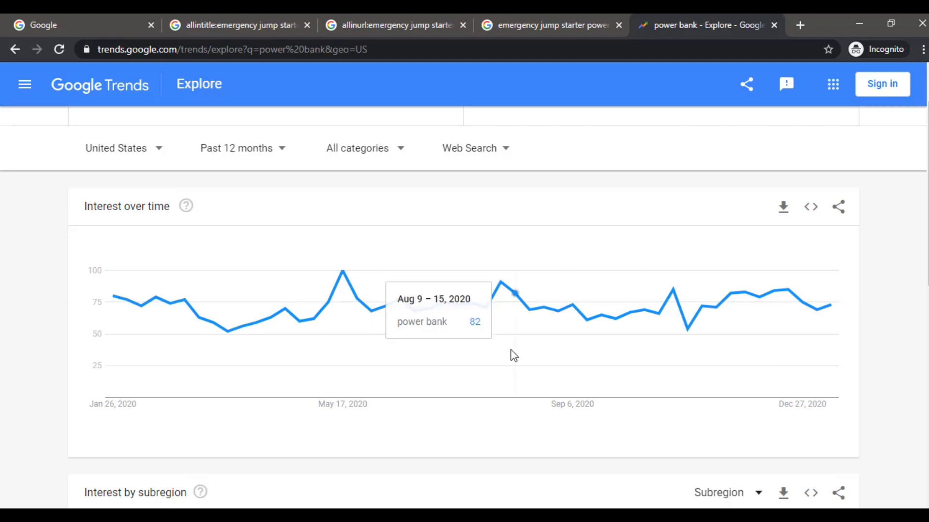
scroll(268, 324, up, 2)
click(283, 218)
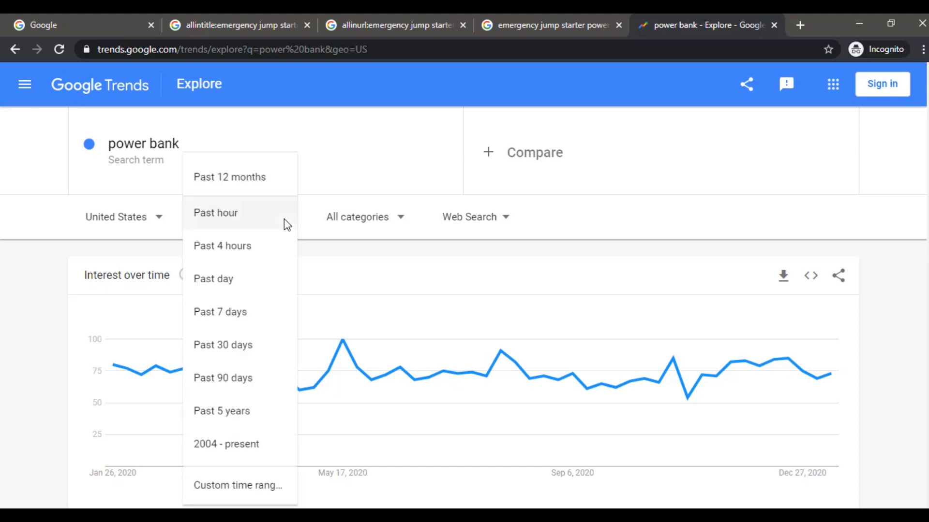
click(218, 419)
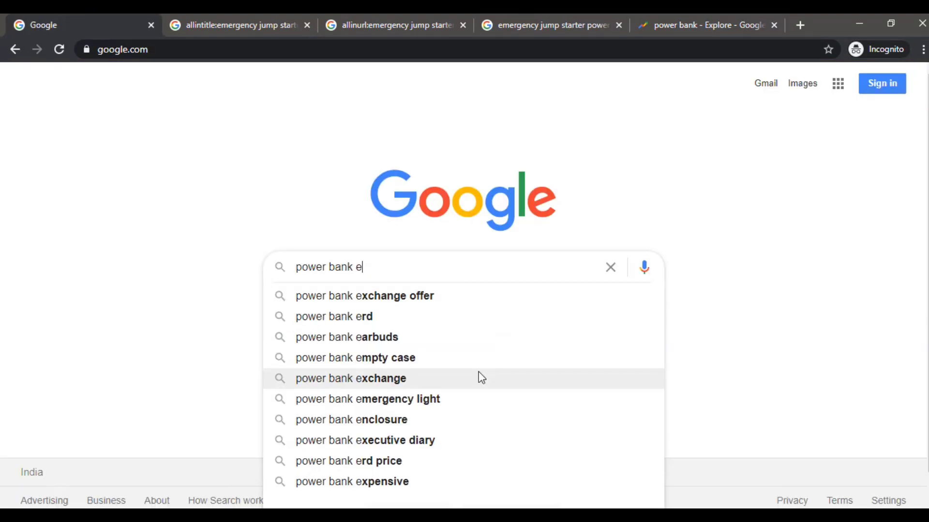
Return to the Google home page search and change the query to "power bank for" to get its suggestions.
key(BackSpace)
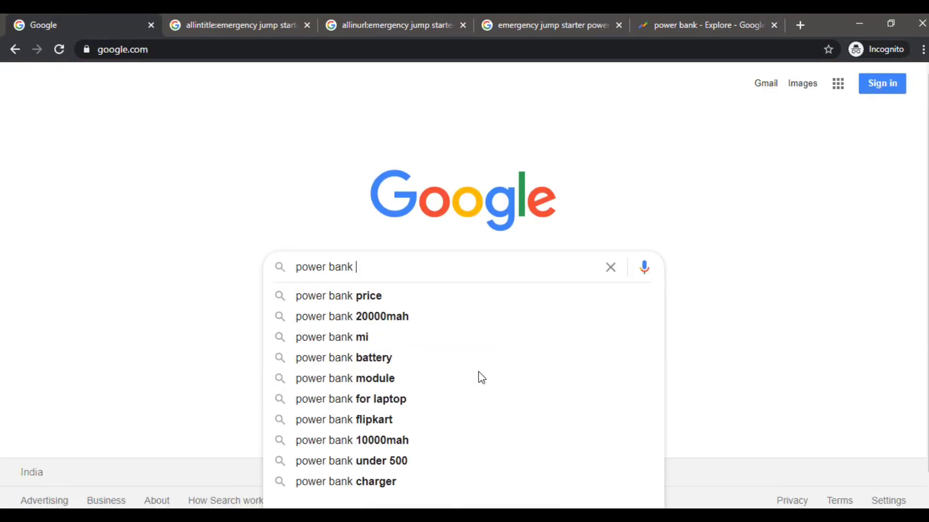
text(f)
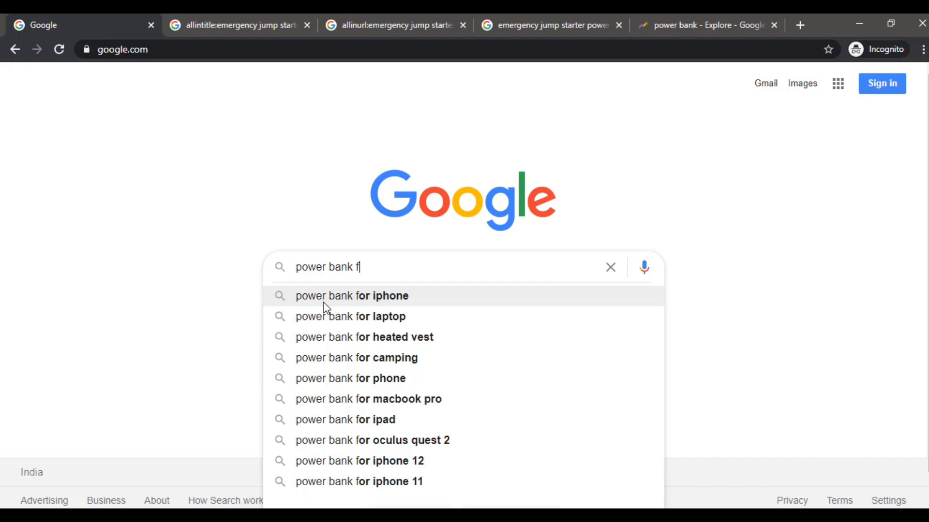
text(or)
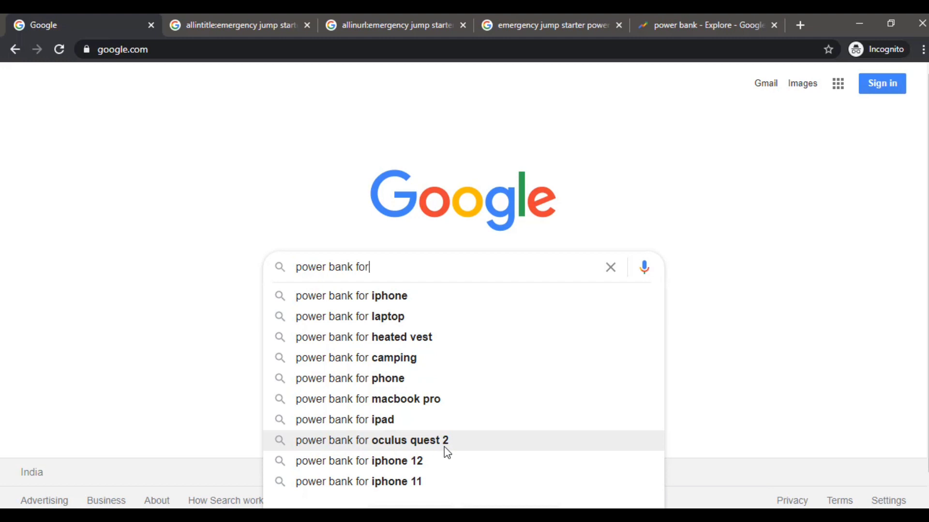
Go through the suggestions and fill in "power bank for heated vest" as the query to list its variations.
key(Down)
key(Down)
key(Down)
key(Down)
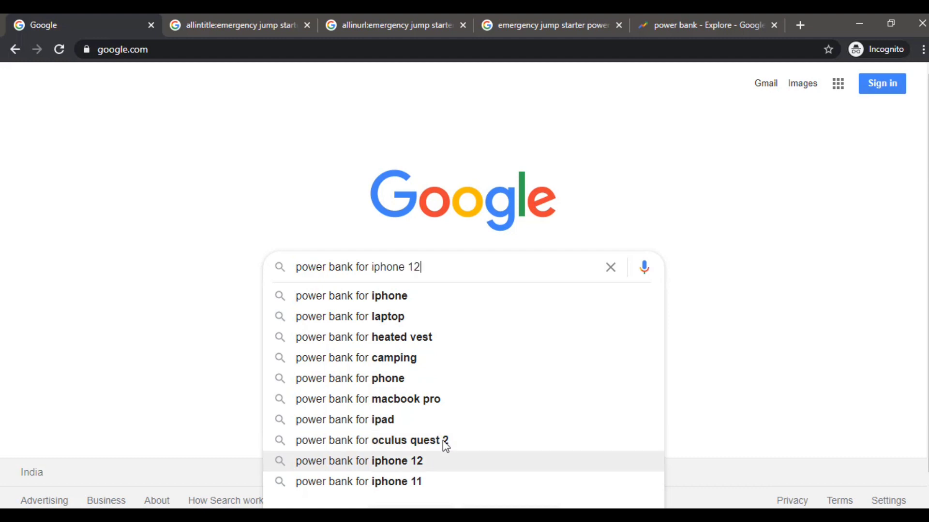
key(Down)
key(Down)
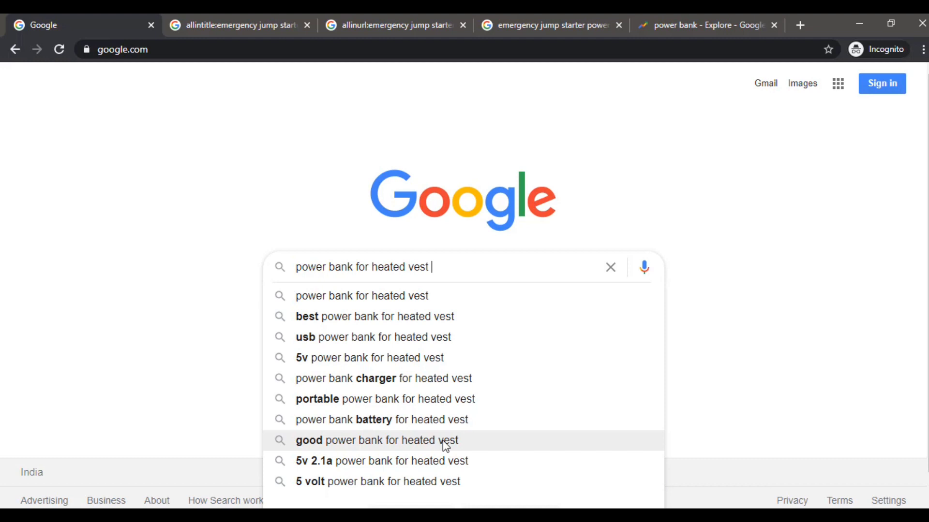
Go through the heated vest suggestions and fill in "portable power bank for heated vest" as the query.
key(Up)
key(Down)
key(Down)
key(Down)
key(Down)
key(Down)
key(Down)
key(Down)
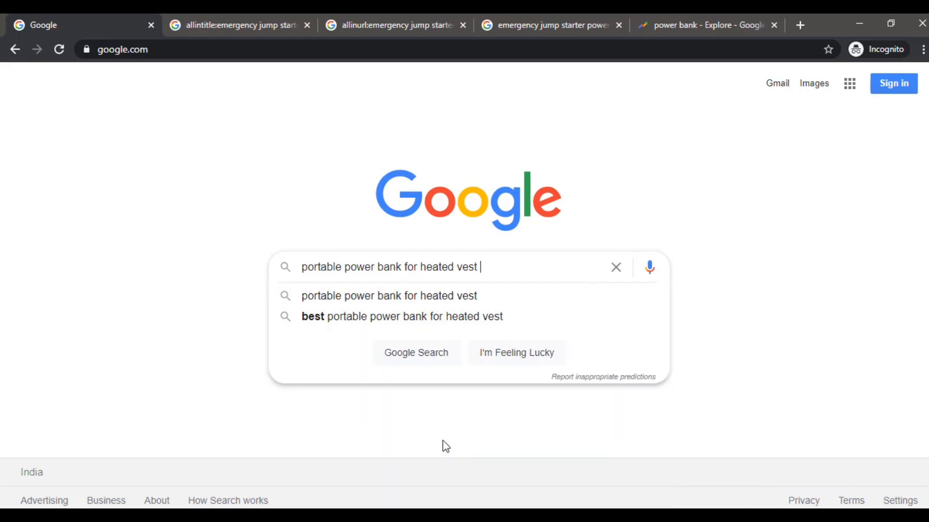
Shorten the query to "portable power bank for" to get broader suggestions.
key(BackSpace)
key(BackSpace)
key(BackSpace)
key(BackSpace)
key(BackSpace)
key(BackSpace)
key(BackSpace)
key(BackSpace)
key(BackSpace)
key(BackSpace)
key(BackSpace)
key(BackSpace)
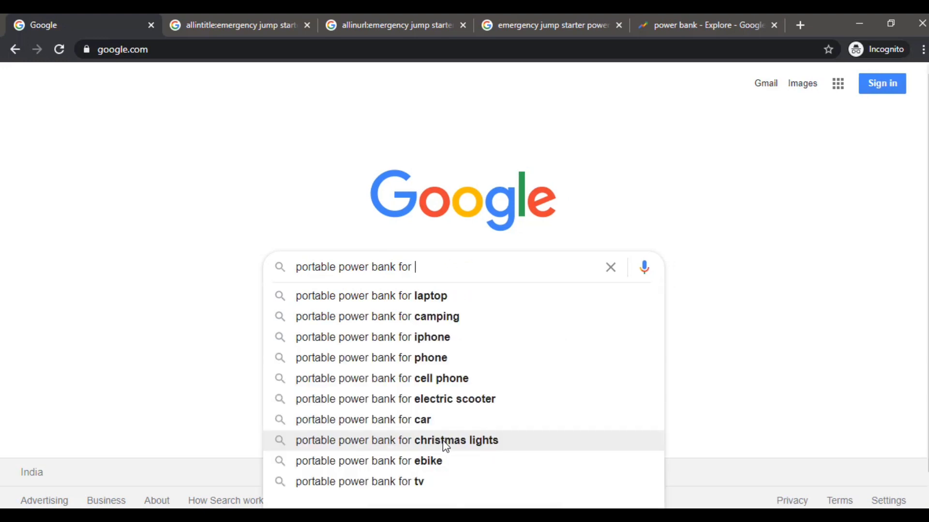
Try a leading asterisk wildcard with different ending letters, and remove it to leave the query "portable power bank for d".
key(BackSpace)
text(*)
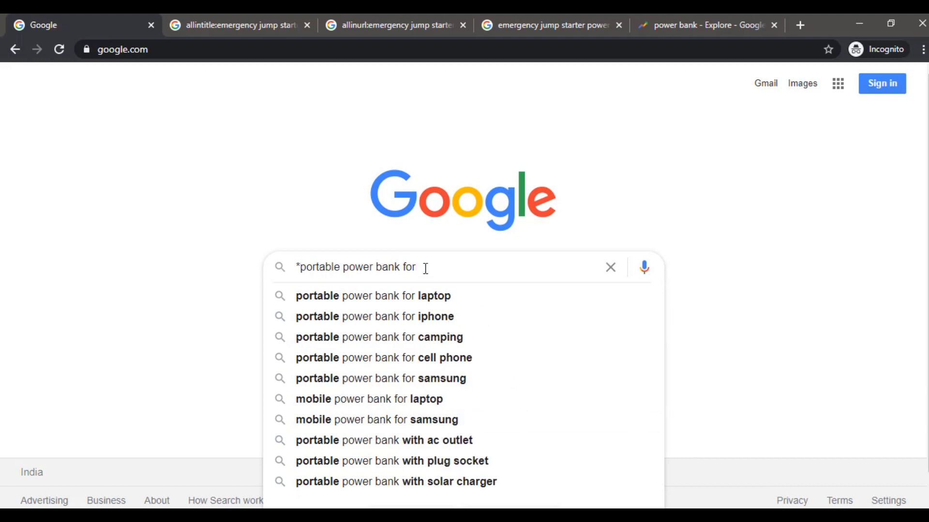
text(l)
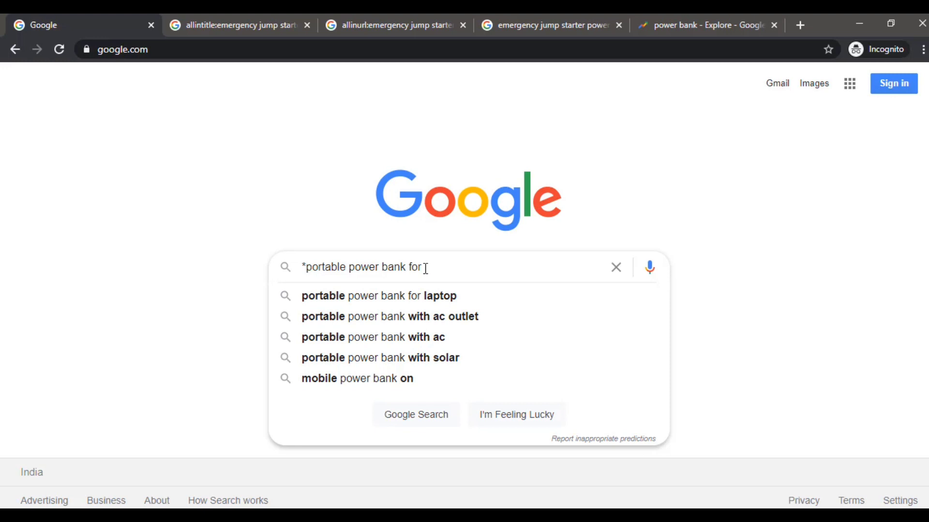
text(d)
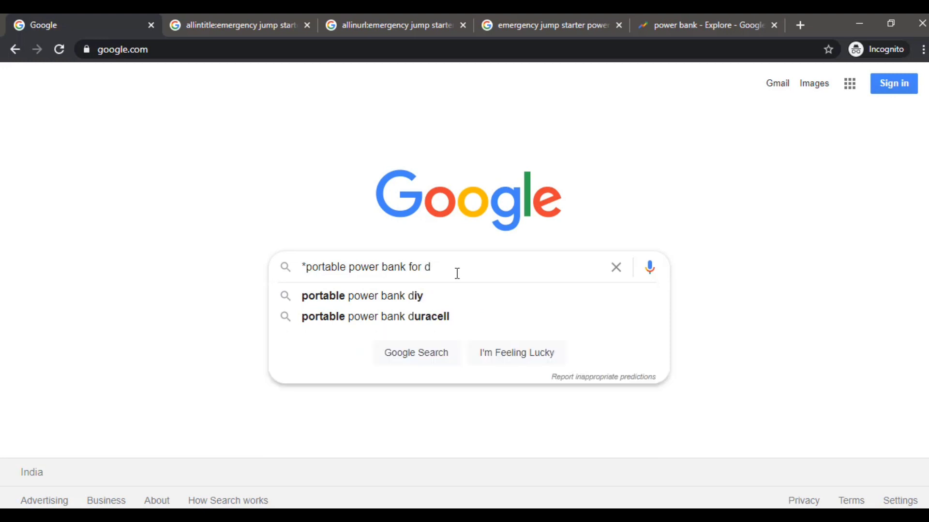
click(306, 268)
key(BackSpace)
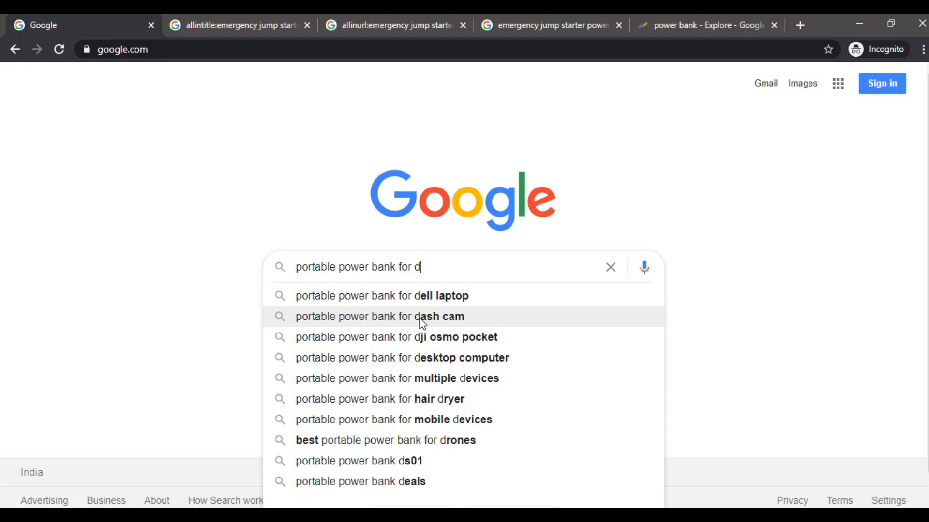
Fill in the suggestion "portable power bank for desktop computer" and copy the whole phrase.
key(Down)
key(Down)
key(Down)
key(Down)
key(Up)
key(Down)
key(Down)
key(Down)
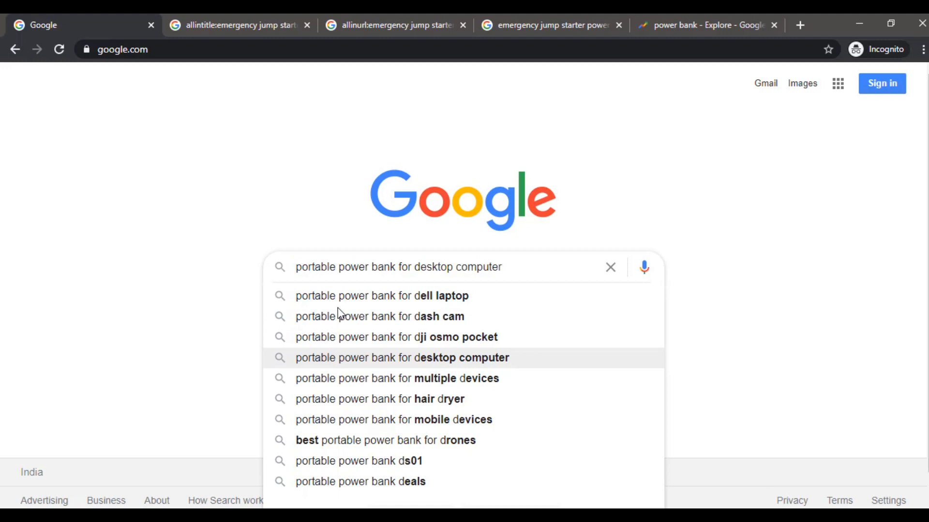
key(ctrl+a)
key(ctrl+c)
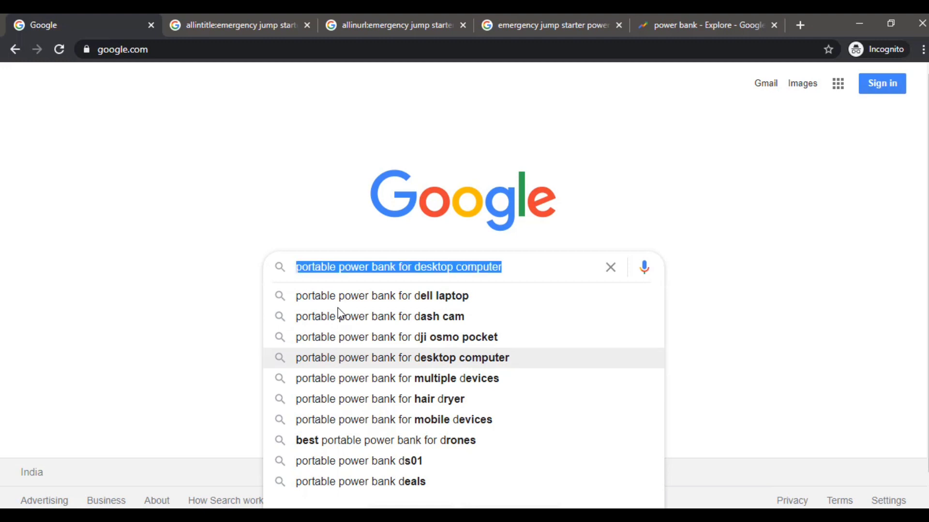
Replace the keyword in the existing allintitle search with "portable power bank for desktop computer" and run it.
click(245, 25)
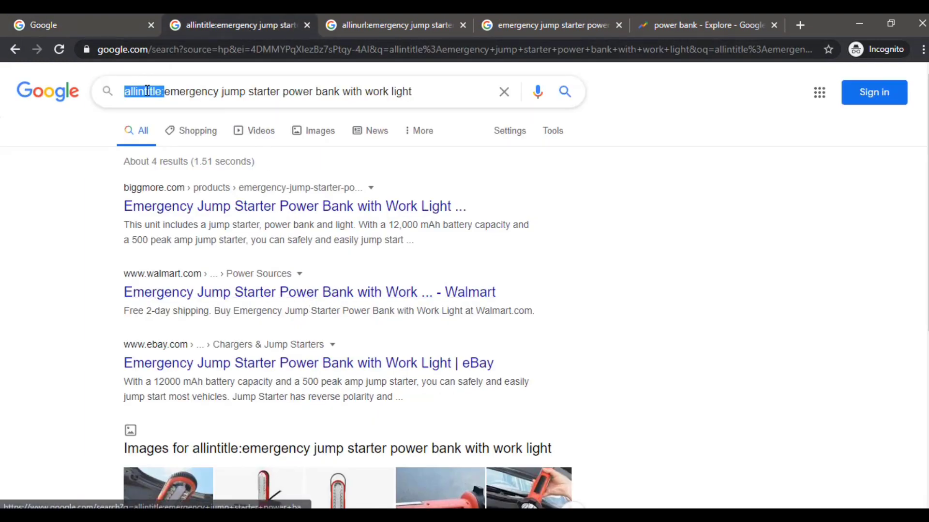
click(425, 91)
drag(425, 90, 166, 91)
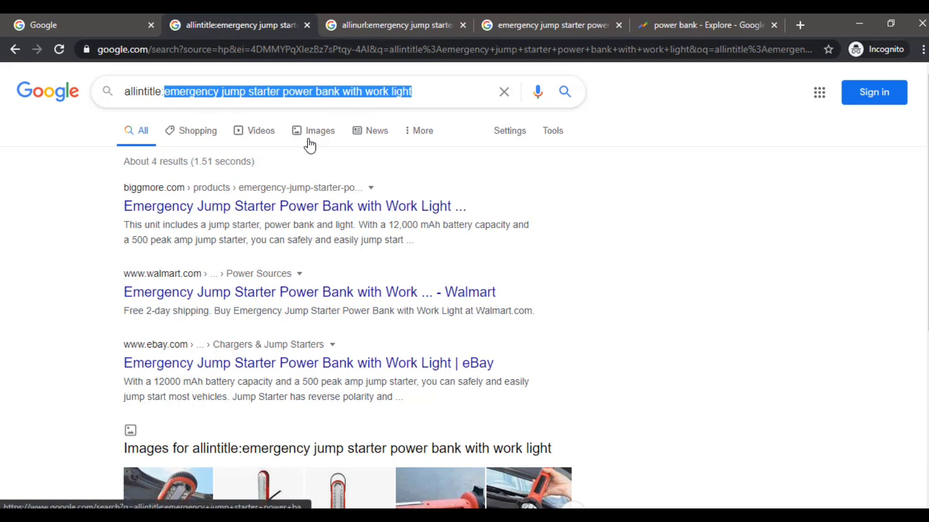
key(ctrl+v)
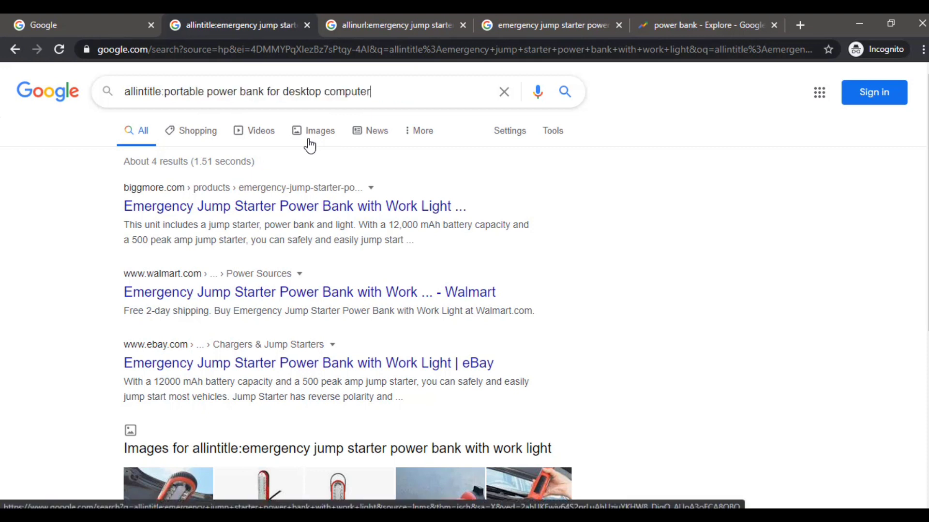
key(Return)
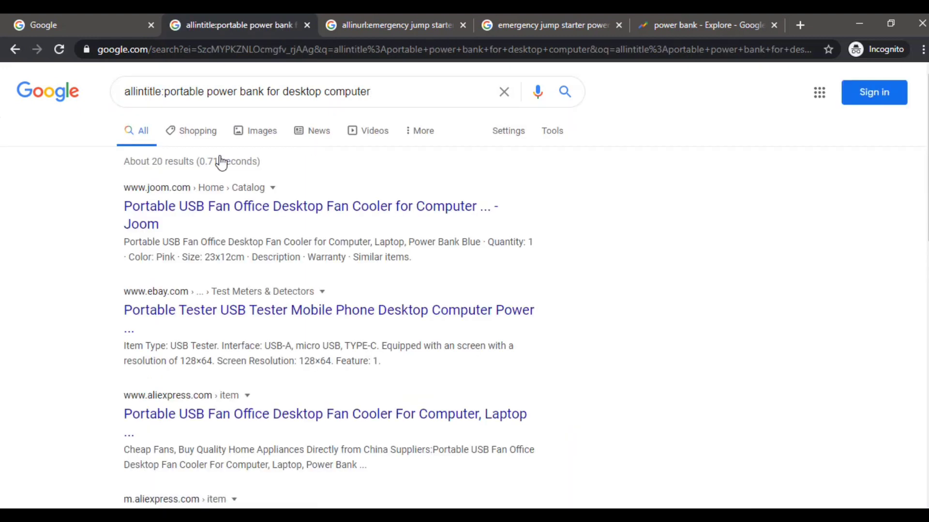
Check the allintitle result count on the first page, open page 2 and highlight the count there.
double_click(163, 161)
click(80, 170)
scroll(387, 351, down, 10)
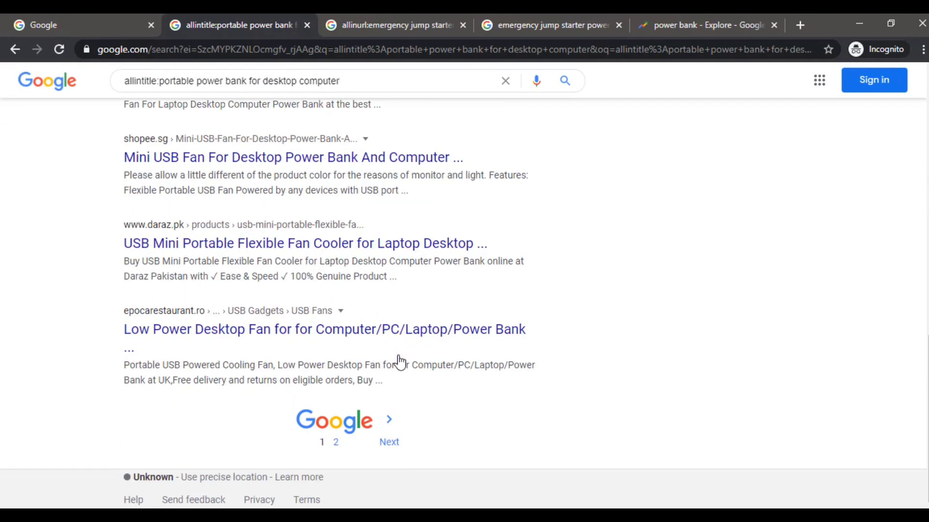
click(336, 443)
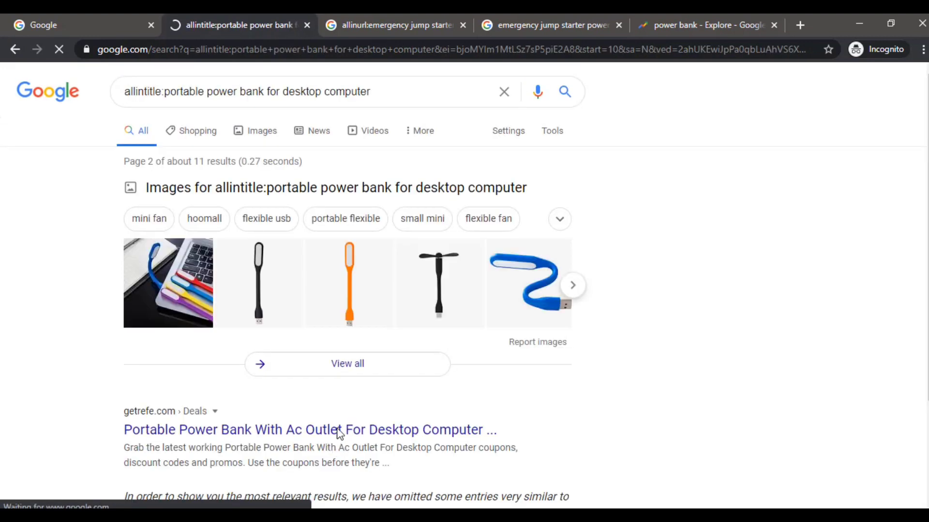
drag(207, 160, 164, 162)
click(145, 162)
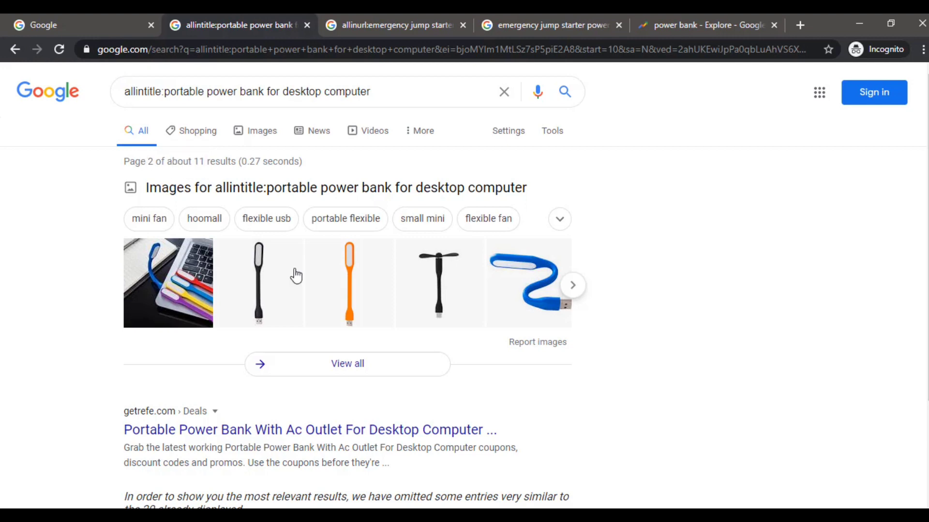
scroll(394, 458, down, 5)
scroll(392, 449, up, 3)
drag(194, 161, 225, 161)
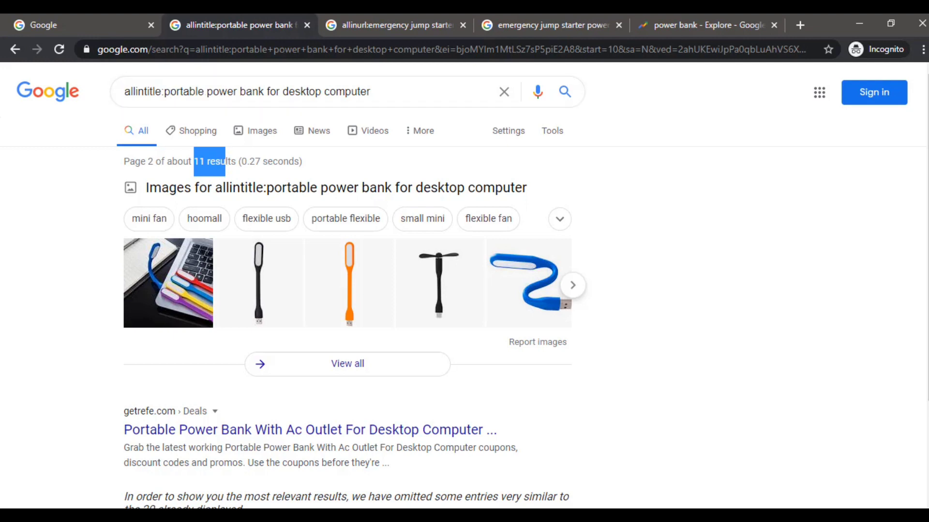
Switch to score.txt in Notepad, highlight the allintitle rating for less than 50, and return to the browser.
key(alt+Tab)
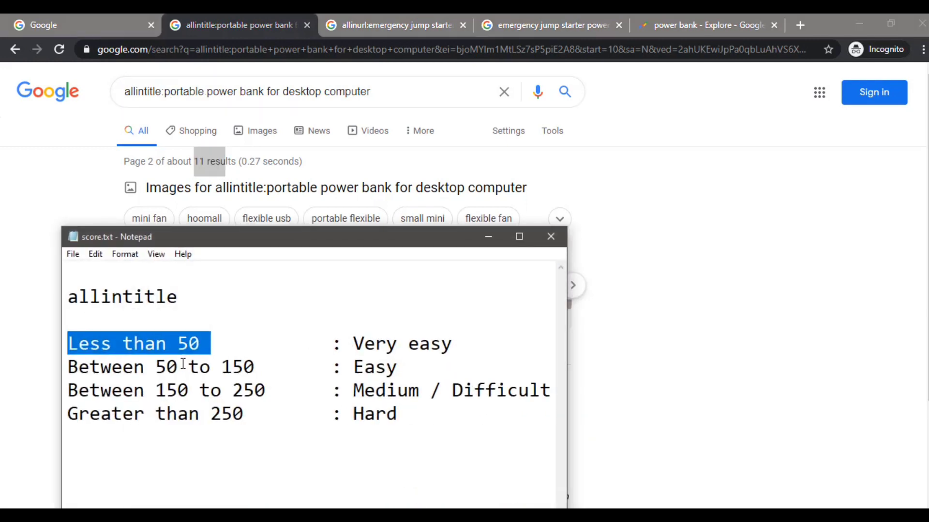
drag(452, 344, 342, 343)
click(538, 239)
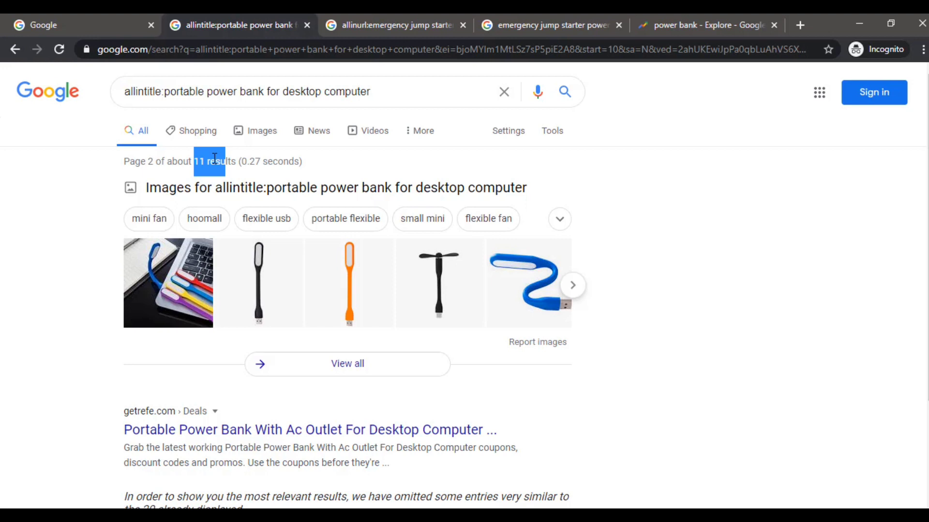
Replace the keyword in the existing allinurl search with "portable power bank for desktop computer" and run it.
click(380, 92)
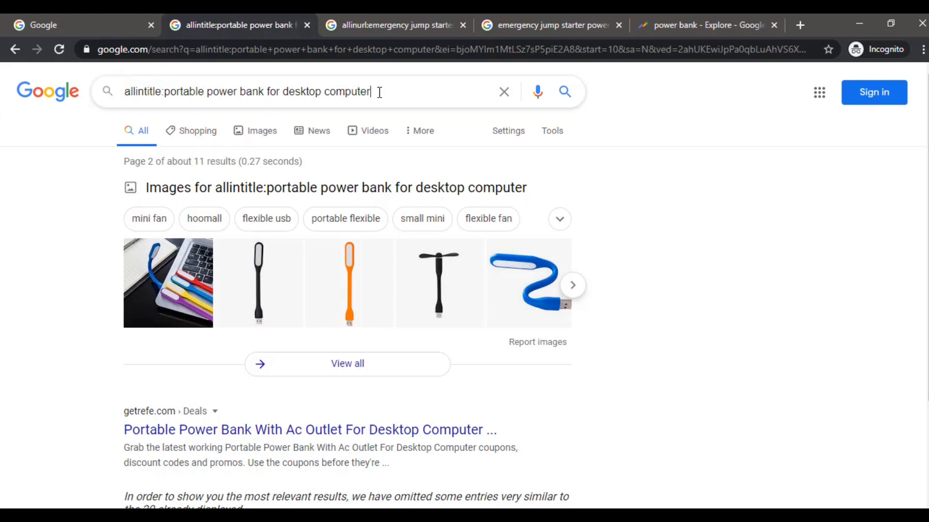
click(503, 31)
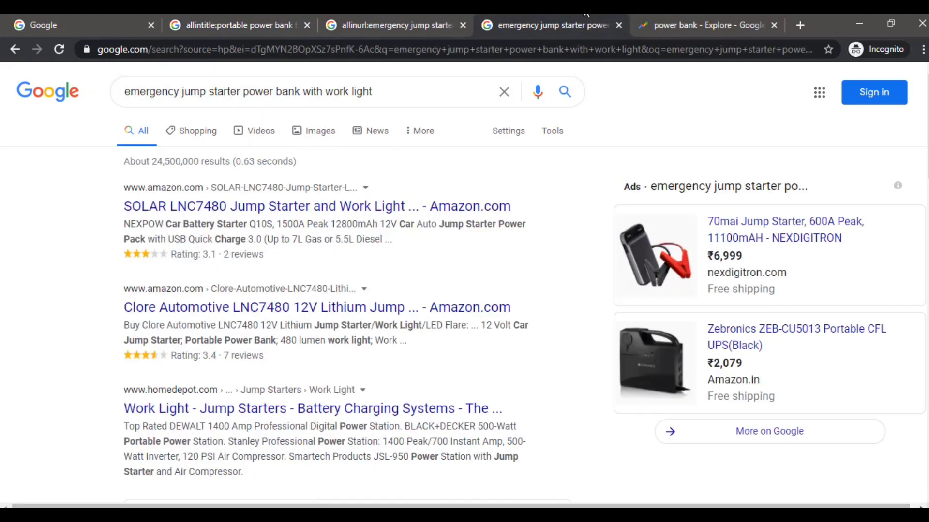
click(386, 25)
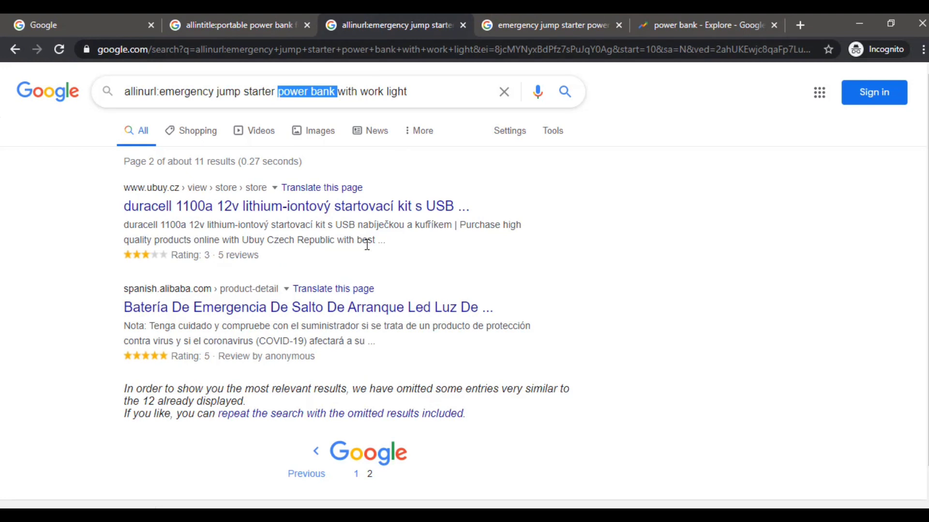
click(414, 90)
drag(415, 91, 161, 90)
key(ctrl+v)
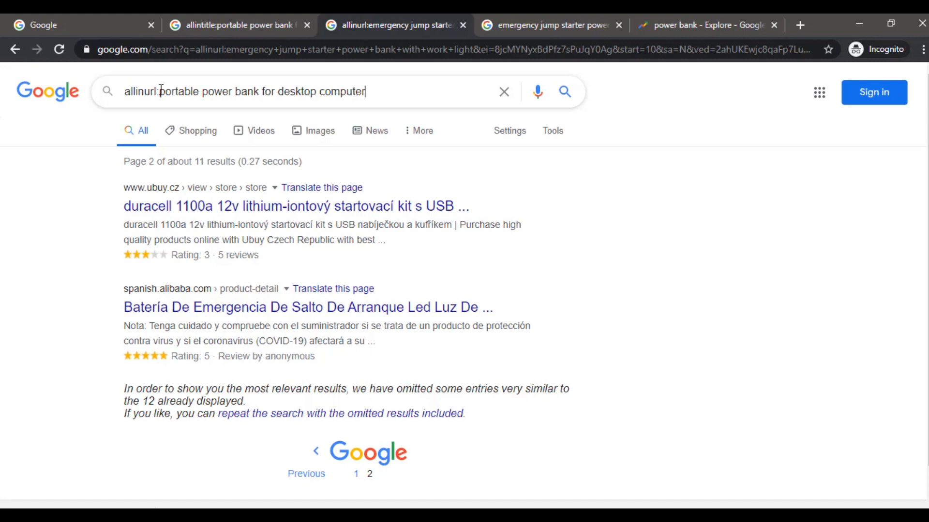
key(Return)
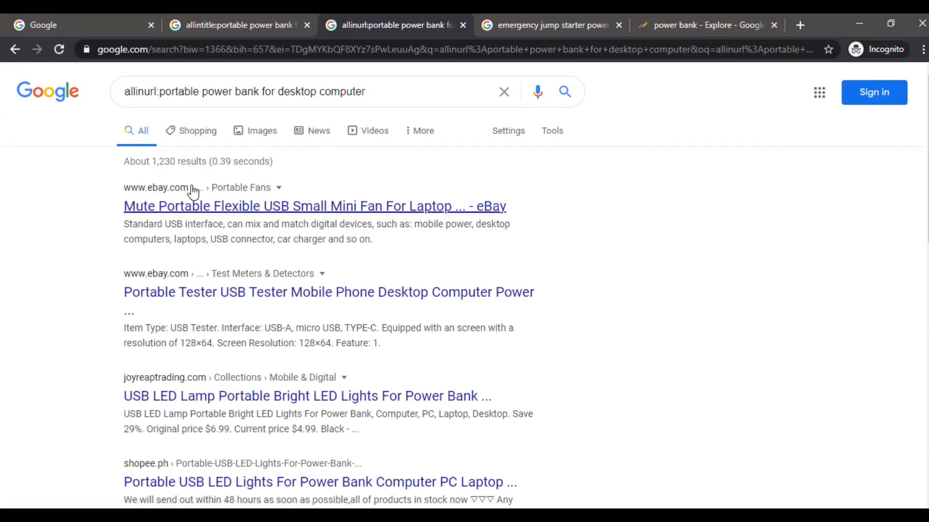
Open page 6 of the allinurl results and highlight the result count.
scroll(243, 240, down, 15)
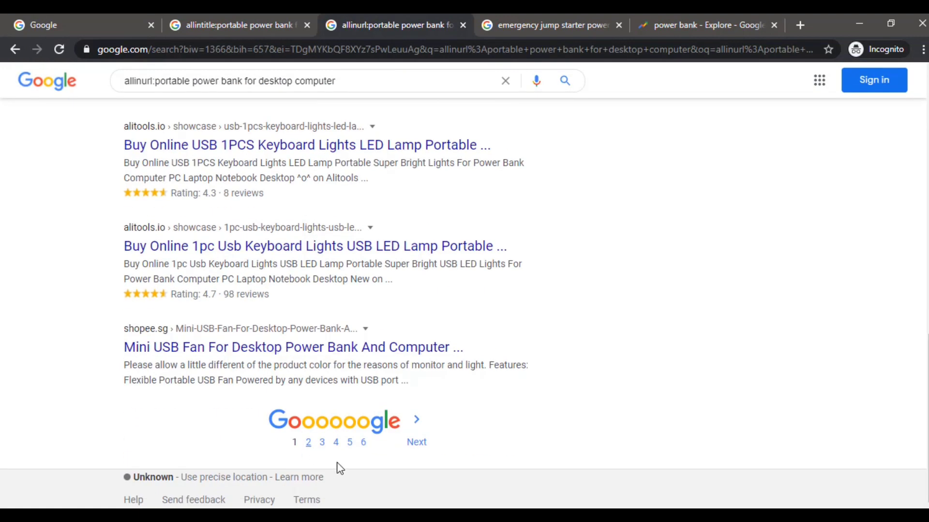
click(363, 447)
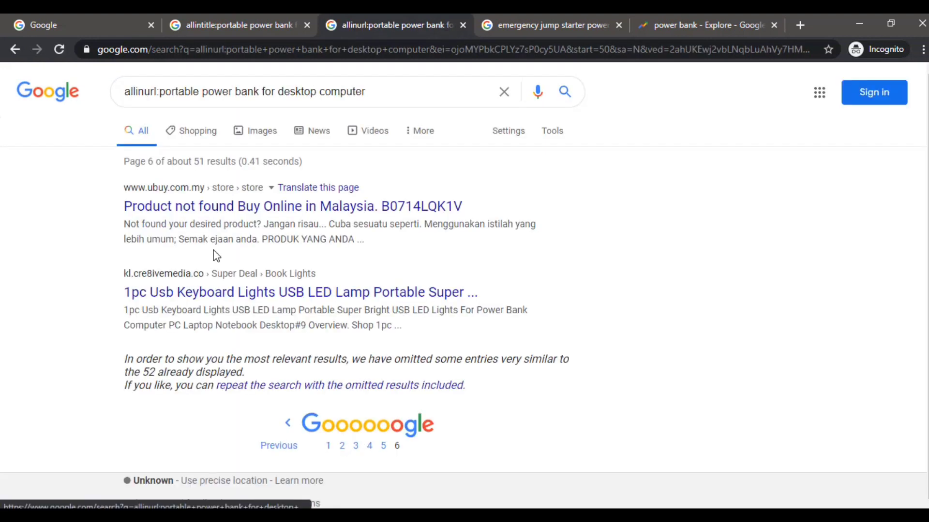
drag(192, 161, 219, 163)
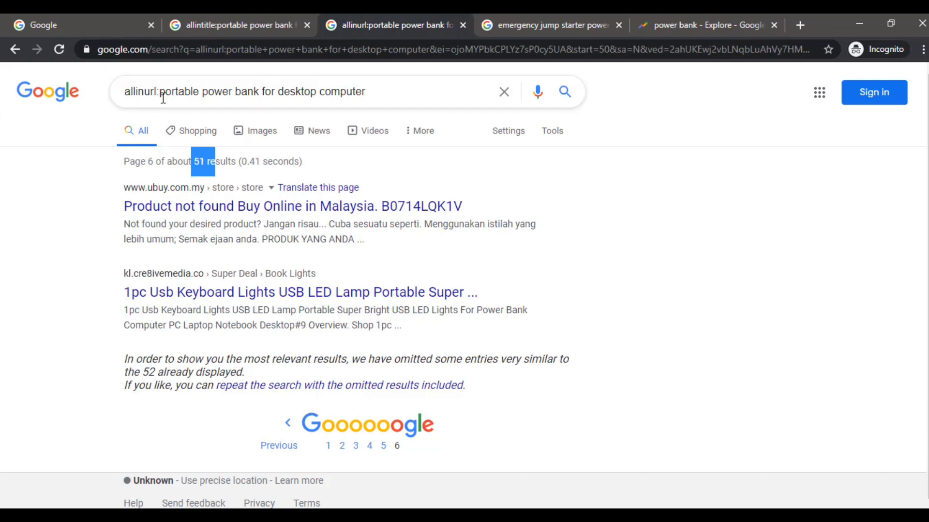
Copy "portable power bank for desktop computer" from the allinurl search and recheck the allintitle and allinurl result pages.
drag(161, 95, 374, 91)
key(ctrl+c)
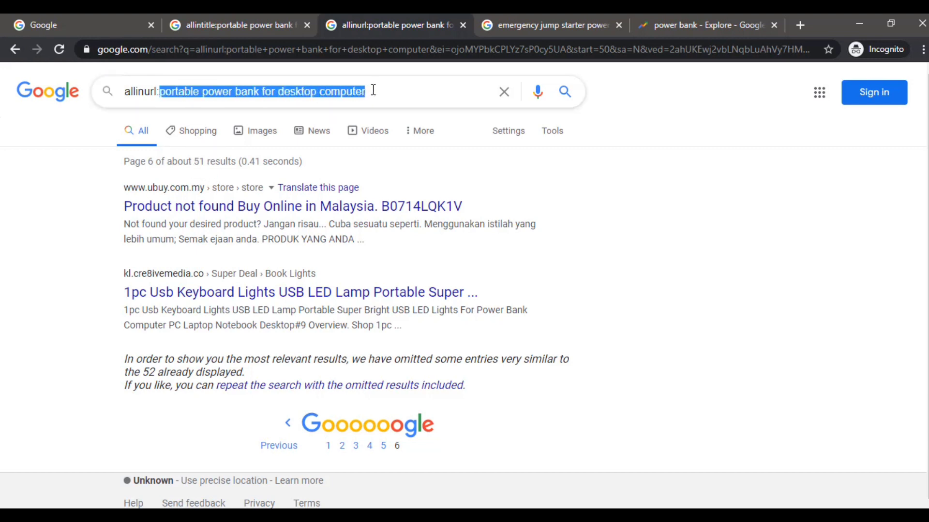
click(269, 22)
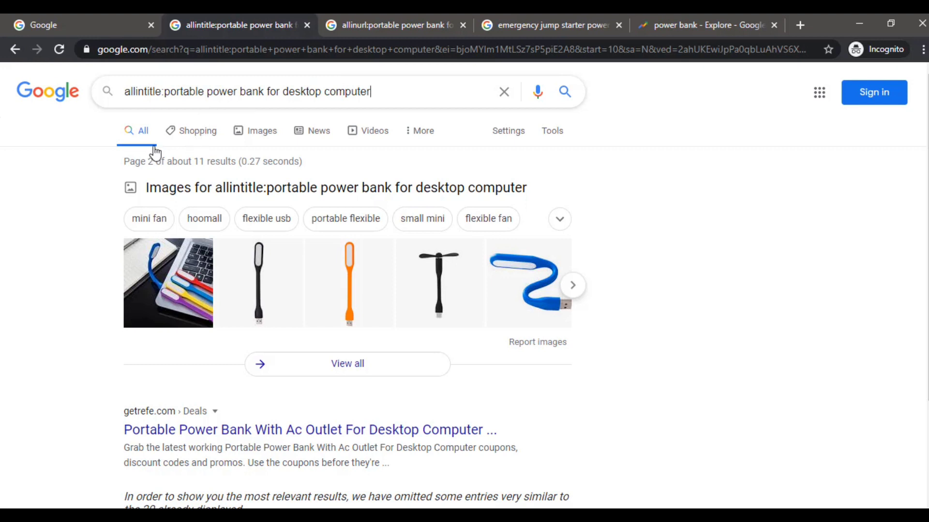
click(363, 24)
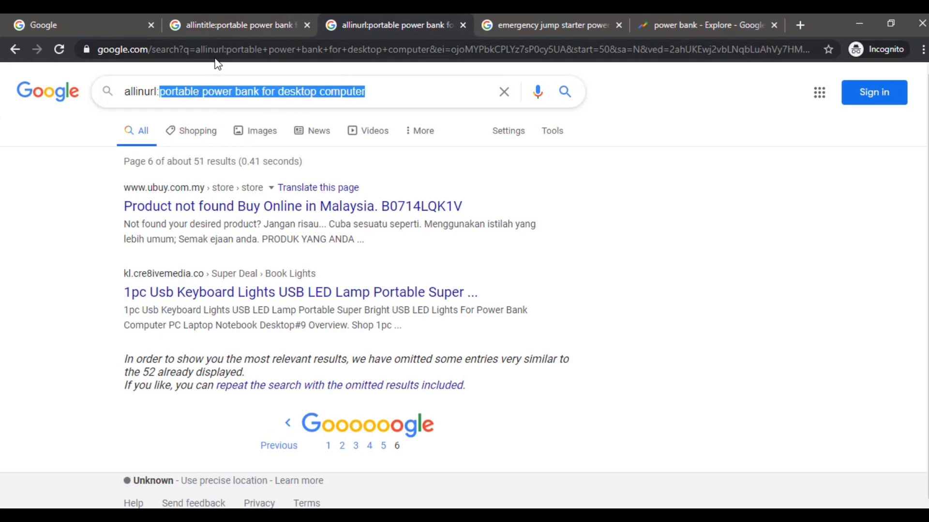
Replace the emergency jump starter query in the regular Google search with the copied keyword, run it and complete the robot check.
click(551, 24)
drag(396, 89, 88, 97)
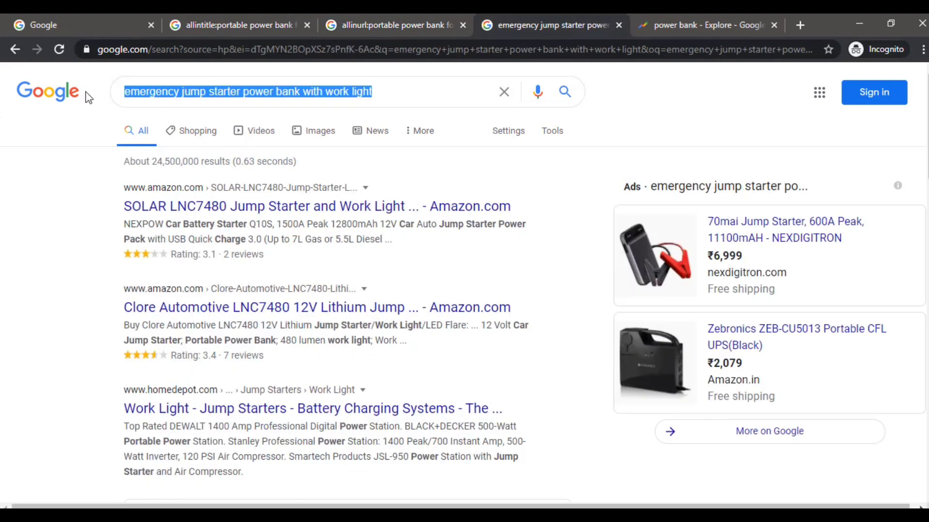
key(ctrl+v)
key(Return)
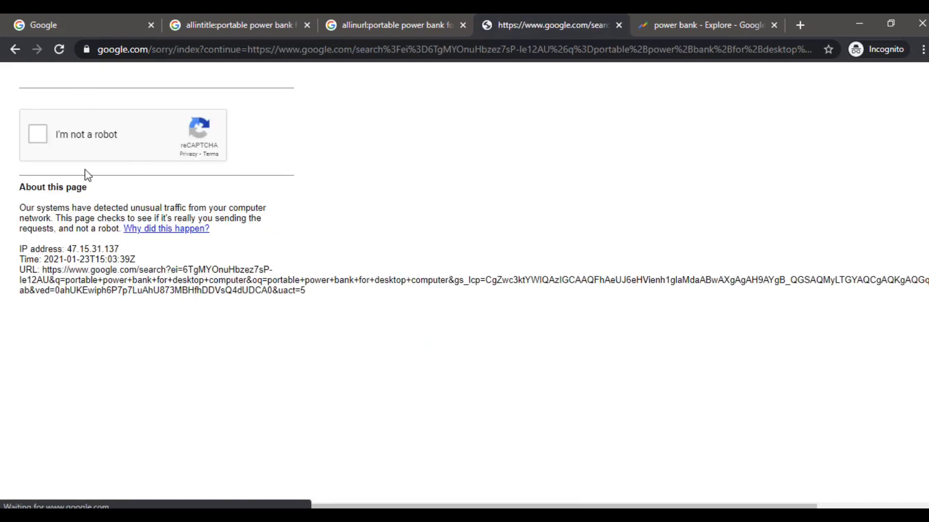
click(38, 136)
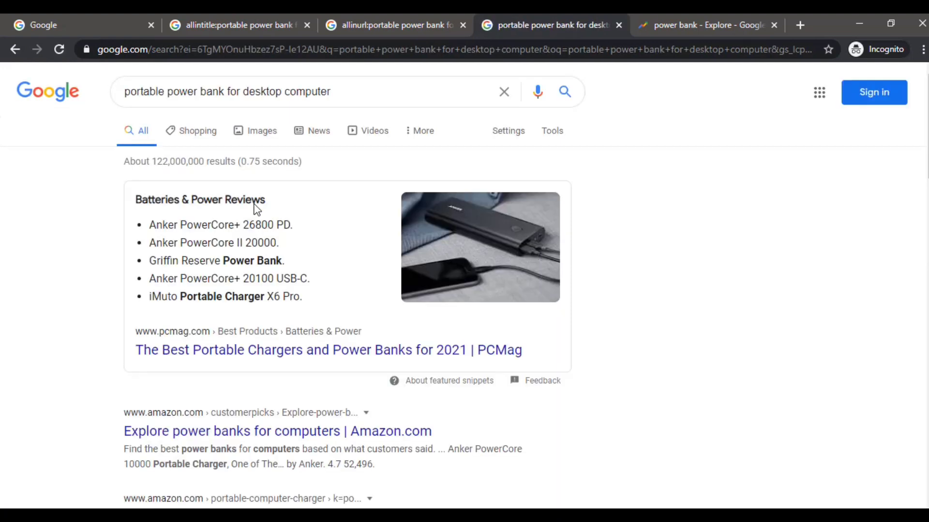
Examine which sites rank on the first page of regular results, through to the related searches.
scroll(296, 335, down, 5)
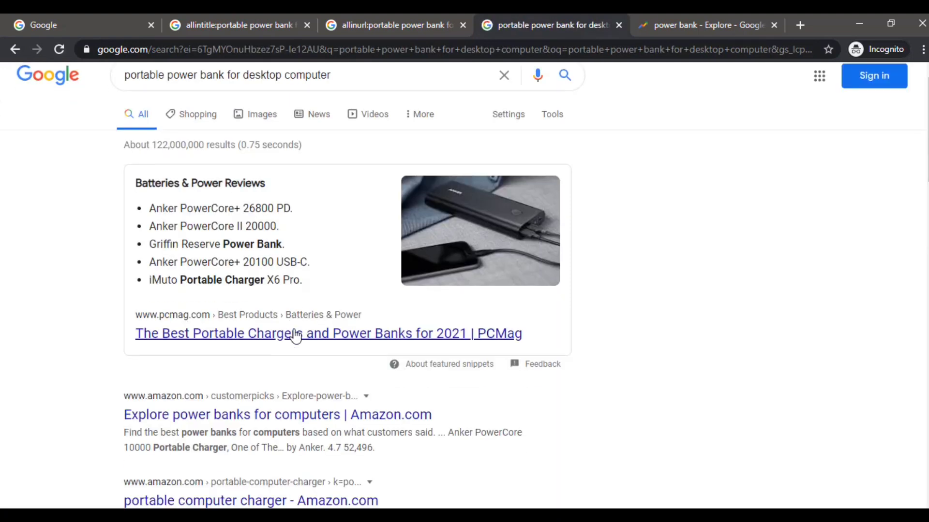
scroll(295, 335, down, 5)
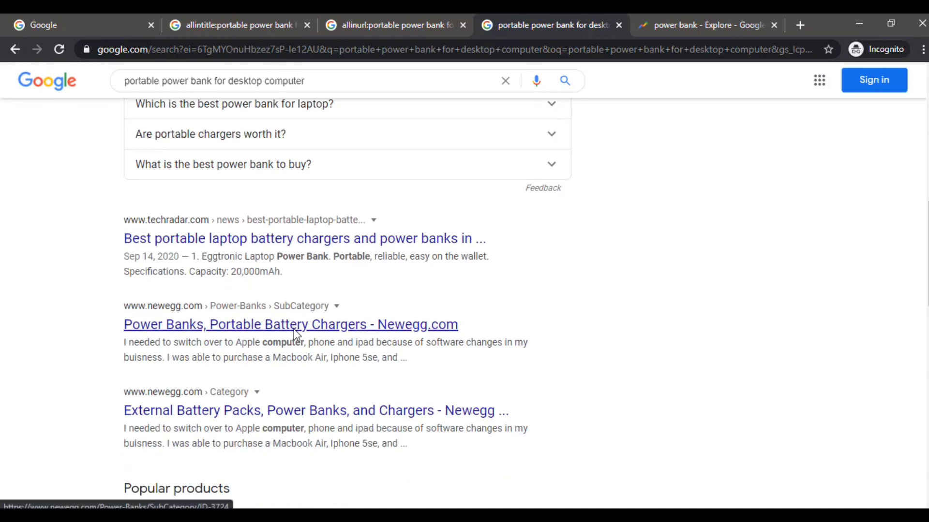
scroll(296, 334, down, 10)
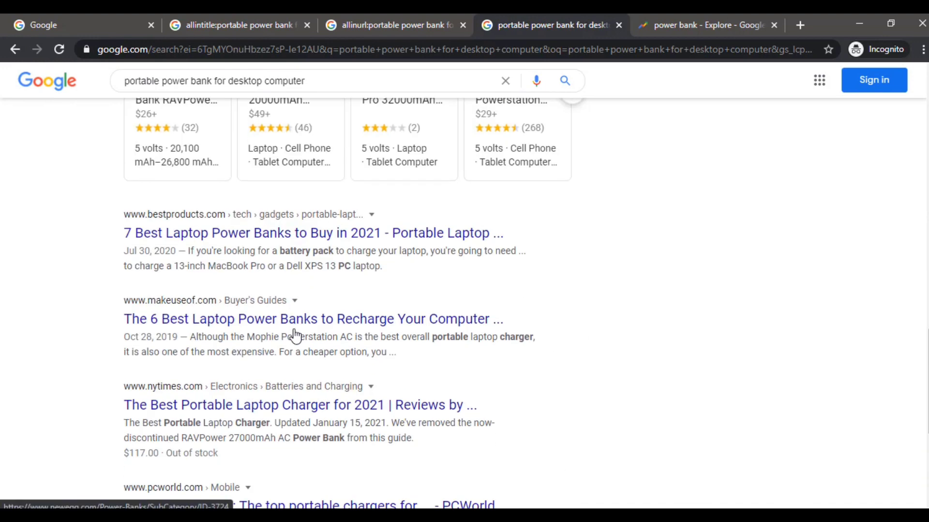
scroll(295, 335, down, 4)
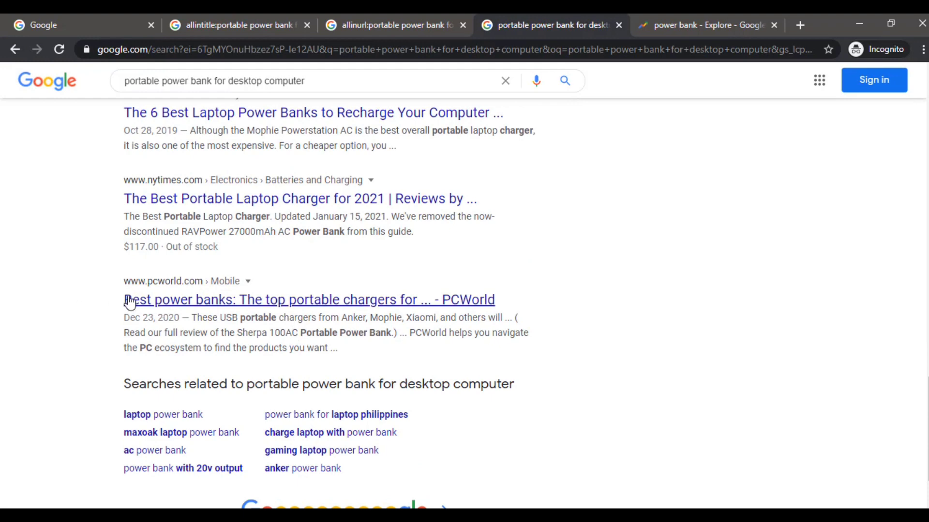
scroll(255, 380, down, 2)
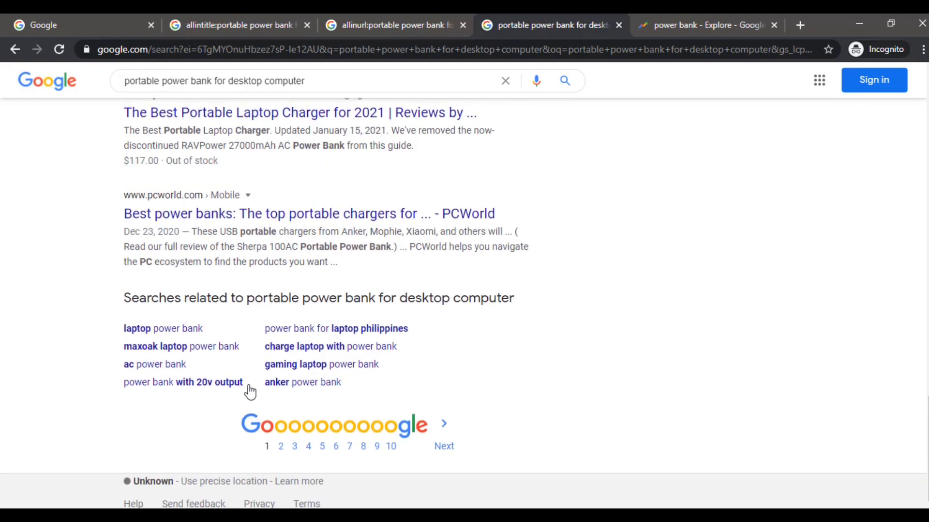
scroll(249, 390, up, 10)
scroll(248, 386, up, 15)
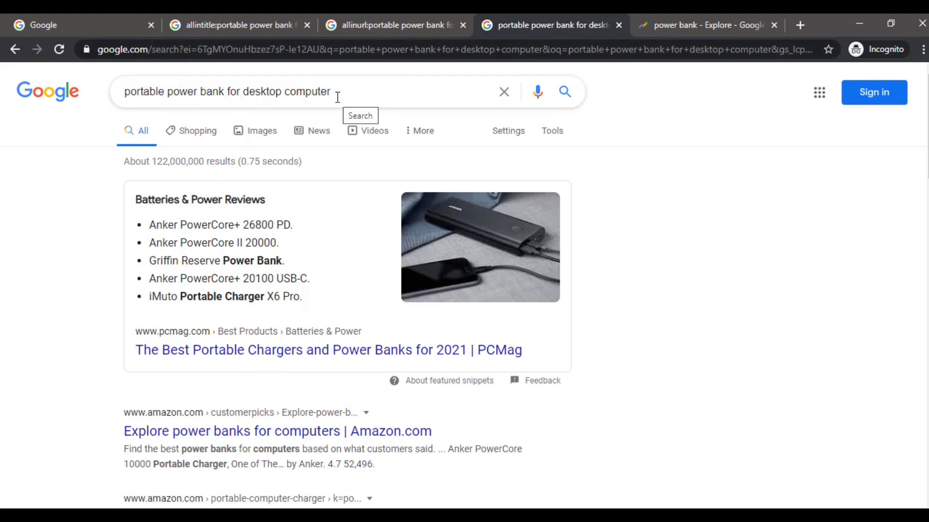
Highlight the full keyword in the query and go through the first-page results again, from the featured snippet to the related searches.
drag(121, 91, 346, 88)
click(23, 206)
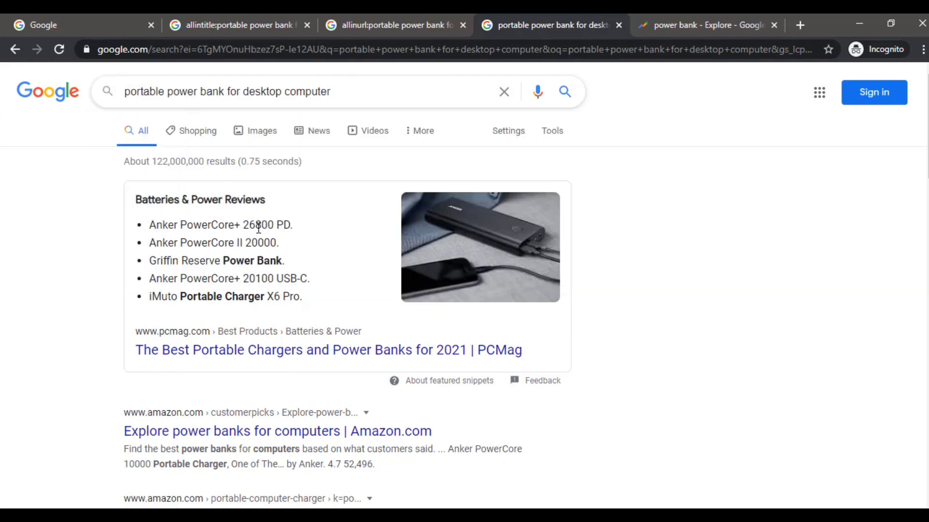
scroll(261, 339, down, 15)
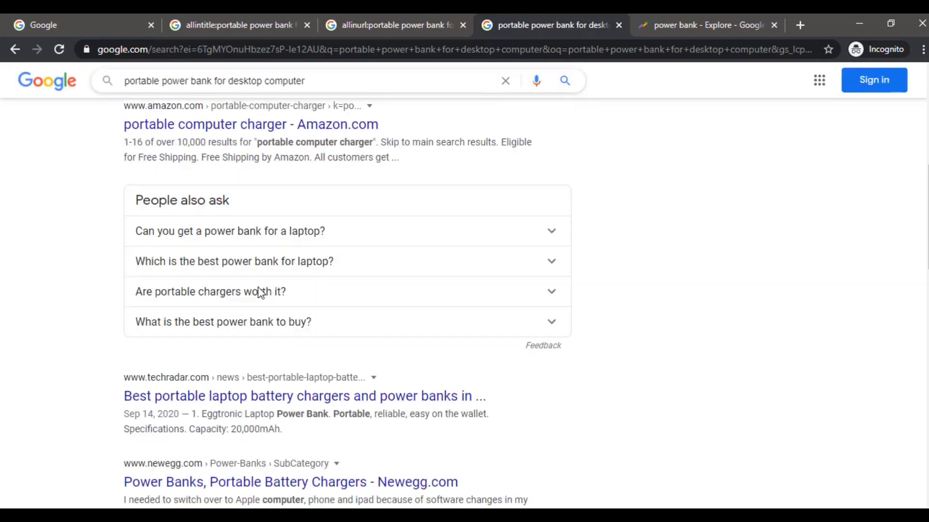
scroll(267, 306, down, 6)
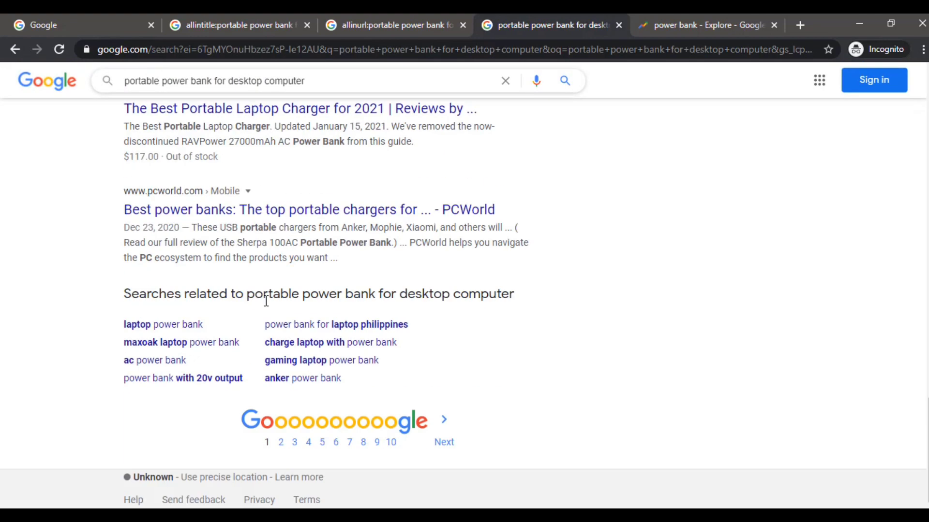
scroll(266, 301, up, 20)
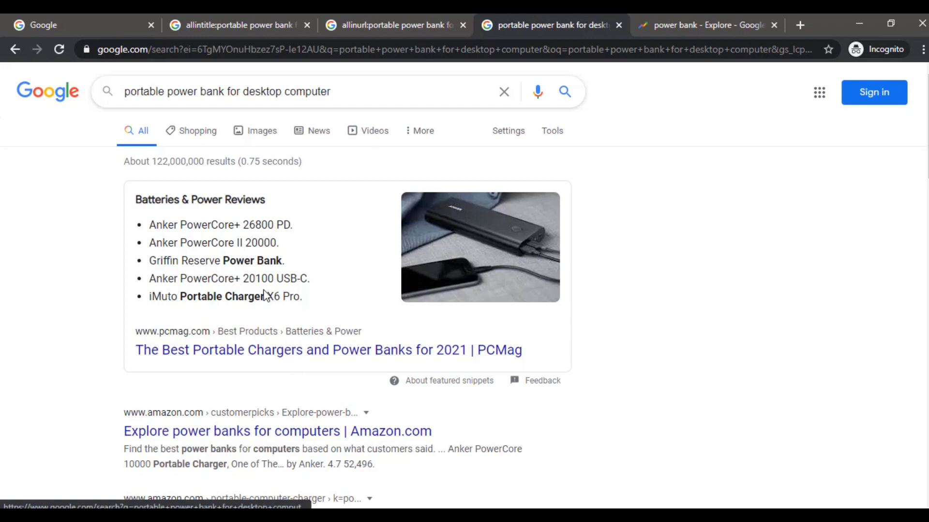
scroll(203, 347, down, 10)
scroll(203, 341, down, 10)
scroll(384, 286, up, 12)
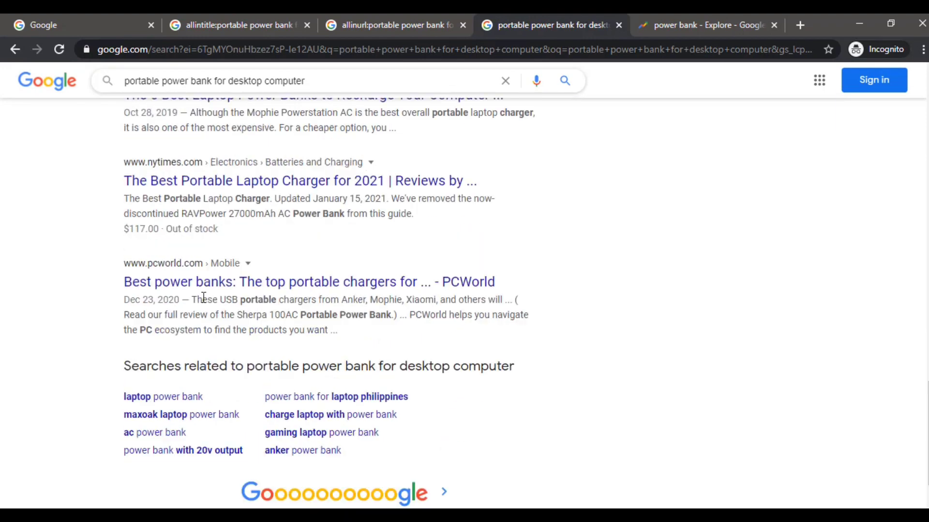
scroll(271, 294, up, 8)
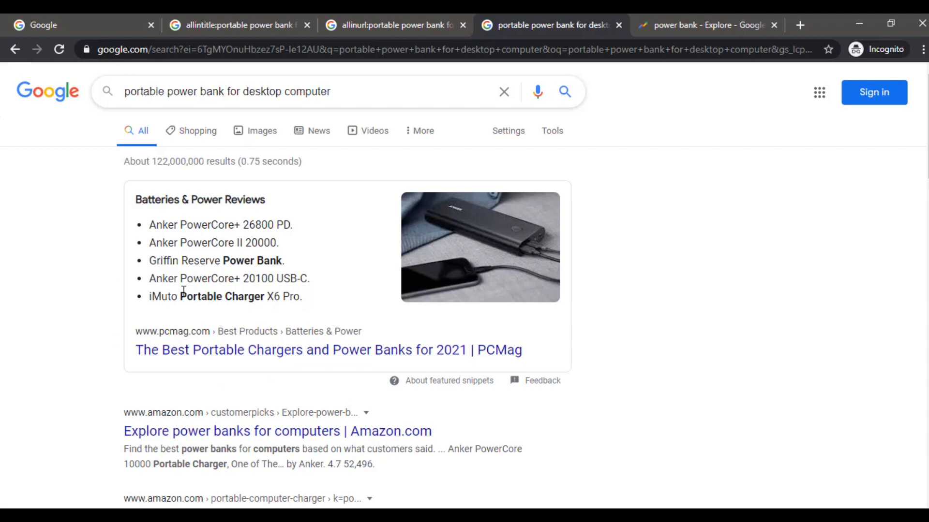
Compare the PCMag featured snippet title with the search phrase, highlighting the keyword in the query.
scroll(91, 322, down, 3)
scroll(96, 328, up, 3)
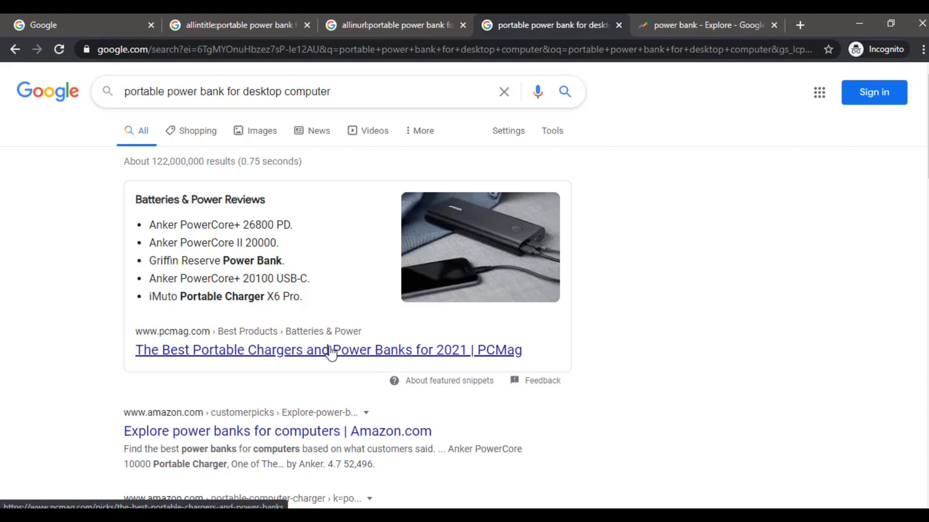
scroll(249, 257, down, 3)
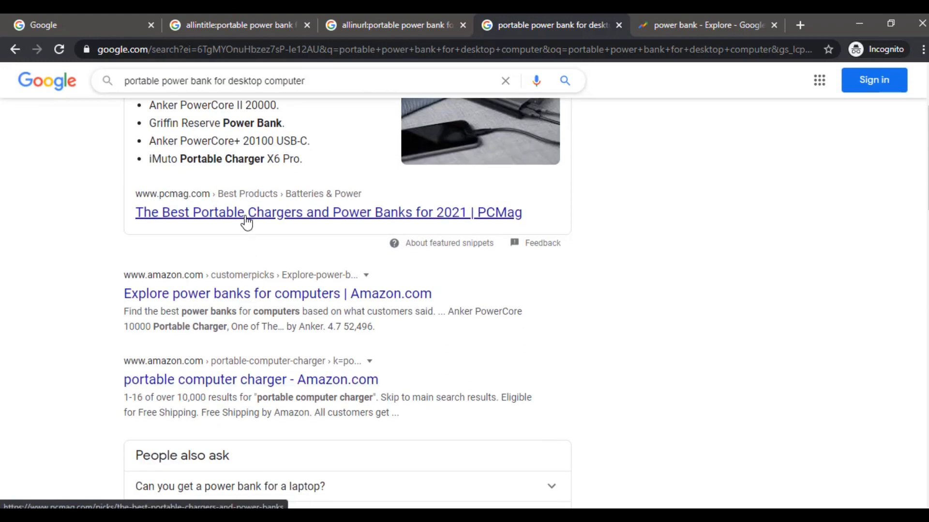
scroll(247, 222, up, 3)
drag(330, 92, 156, 92)
click(245, 92)
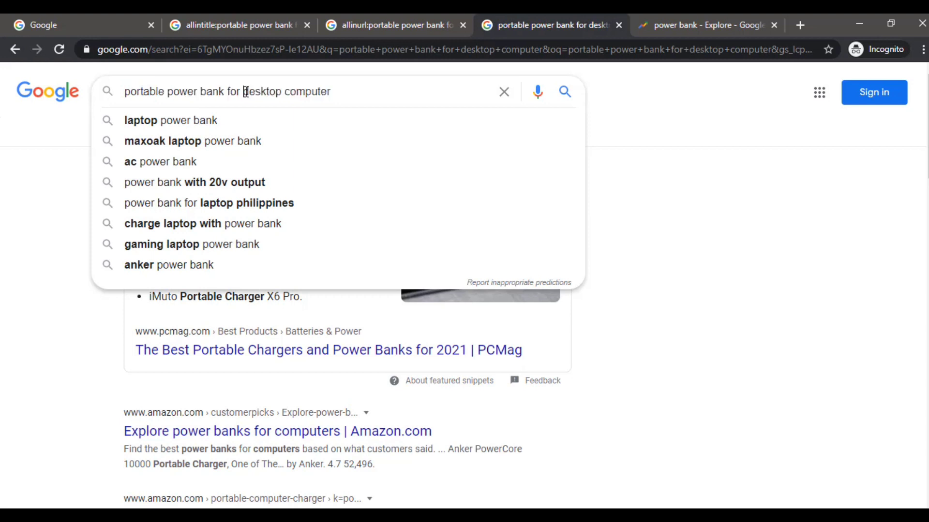
click(695, 199)
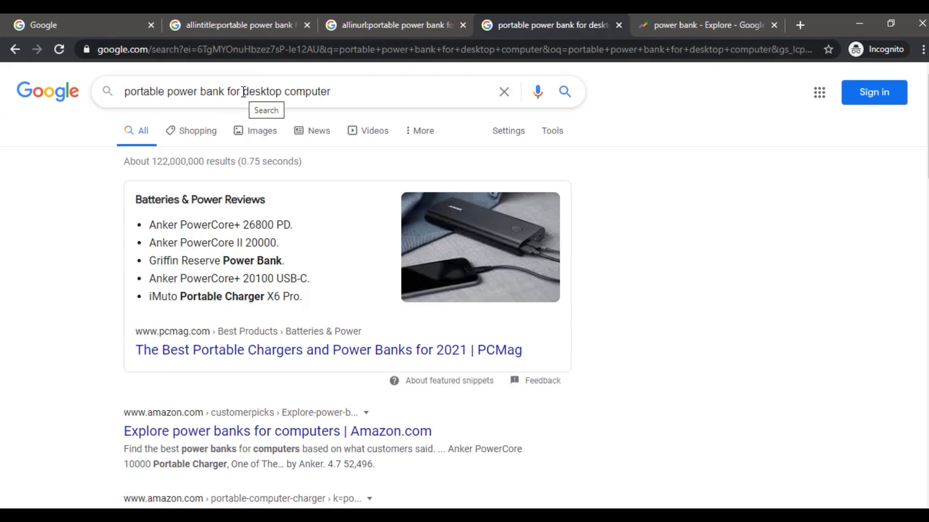
Check the titles of the Amazon, TechRadar, Newegg and remaining first-page results for the exact search phrase.
scroll(244, 92, down, 4)
scroll(244, 99, down, 3)
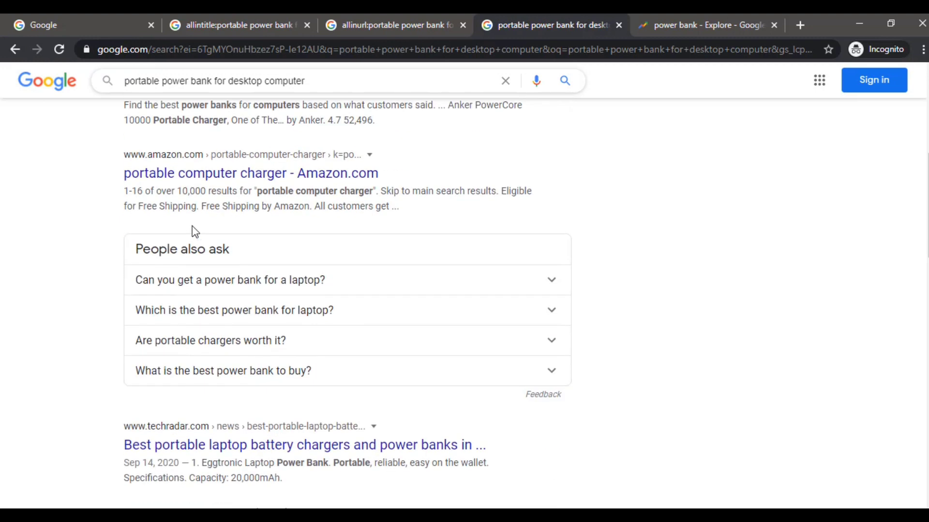
scroll(193, 237, up, 4)
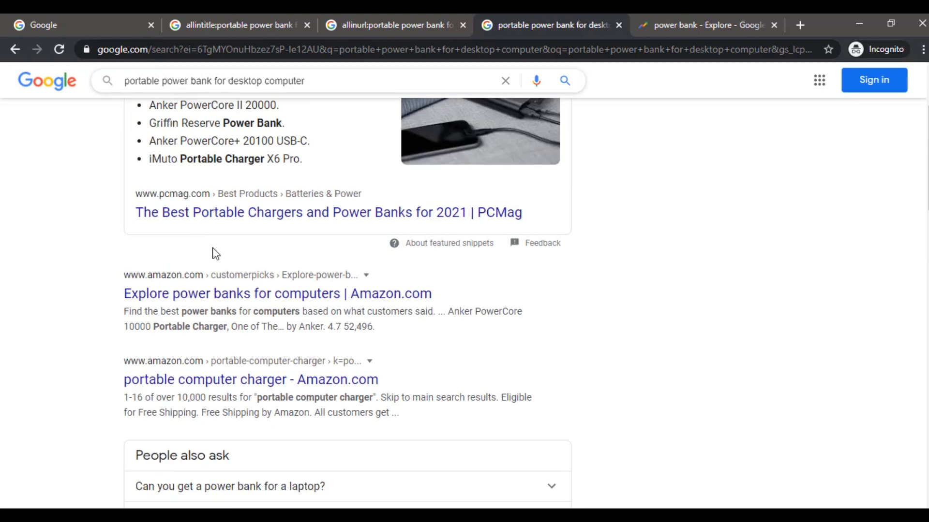
scroll(214, 253, down, 8)
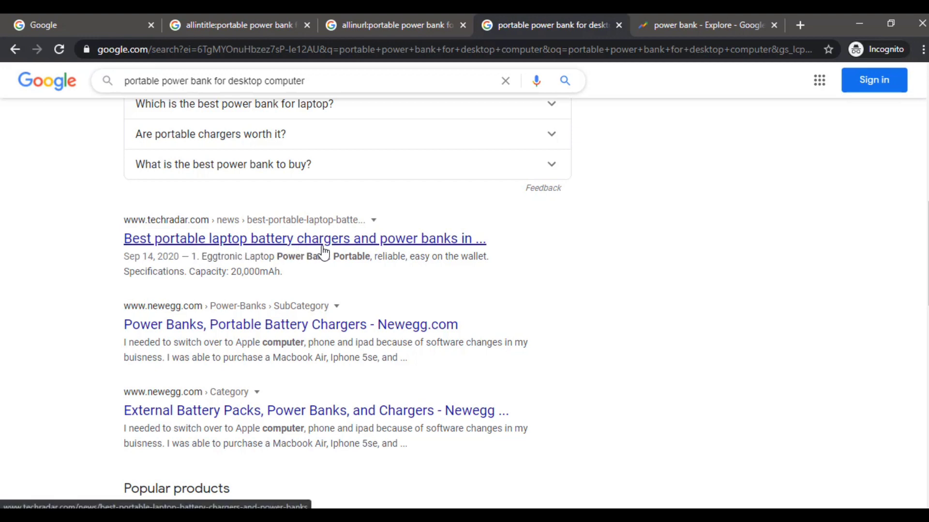
scroll(643, 131, up, 10)
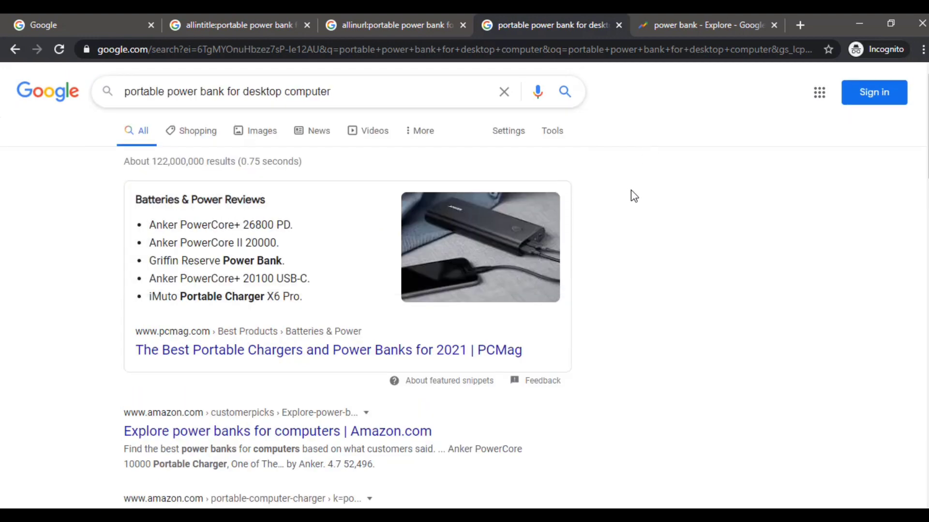
scroll(624, 203, down, 7)
scroll(207, 183, up, 2)
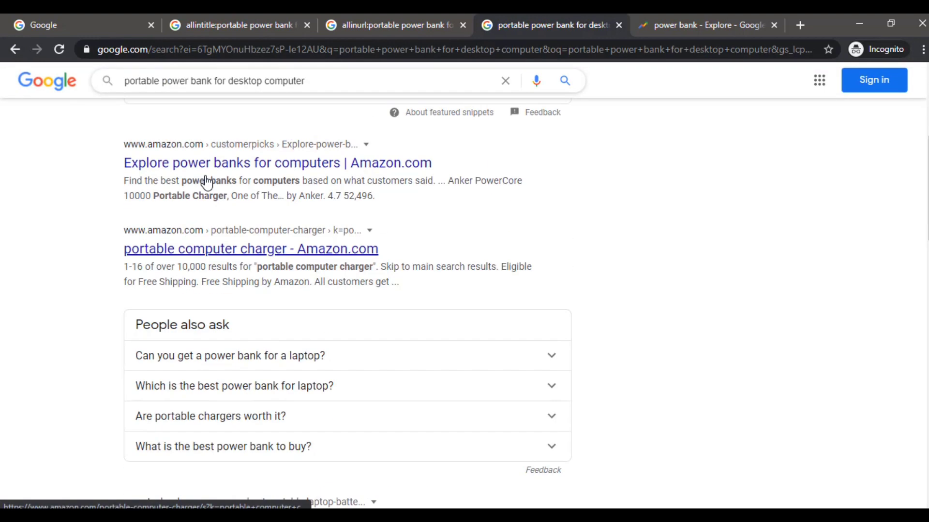
scroll(249, 193, down, 6)
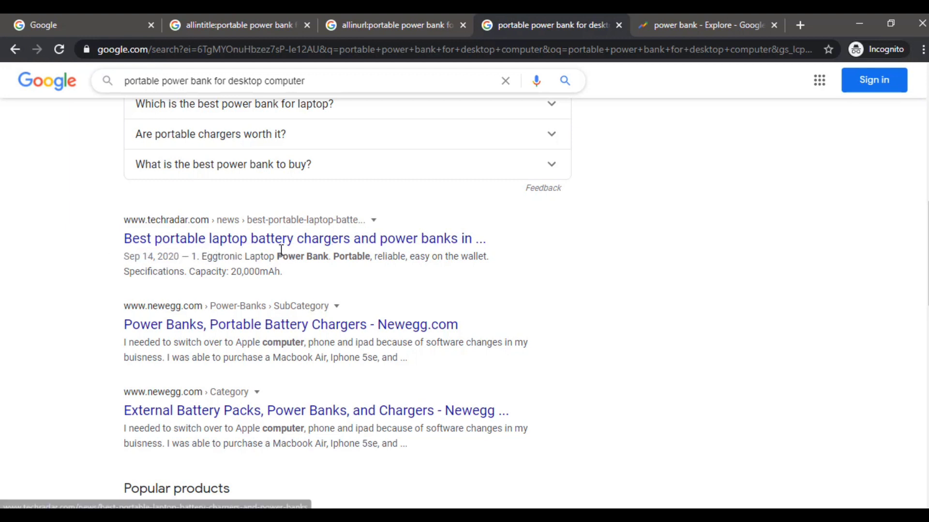
scroll(159, 236, down, 3)
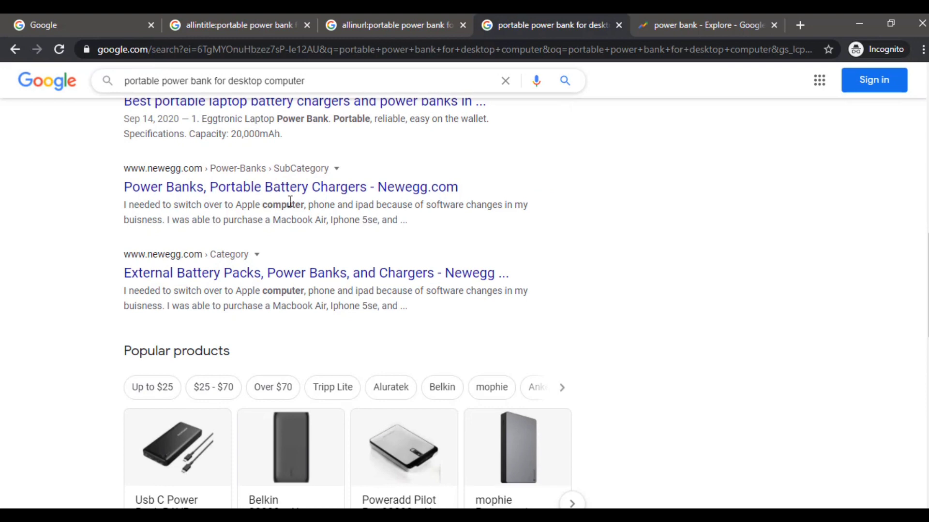
scroll(350, 205, down, 10)
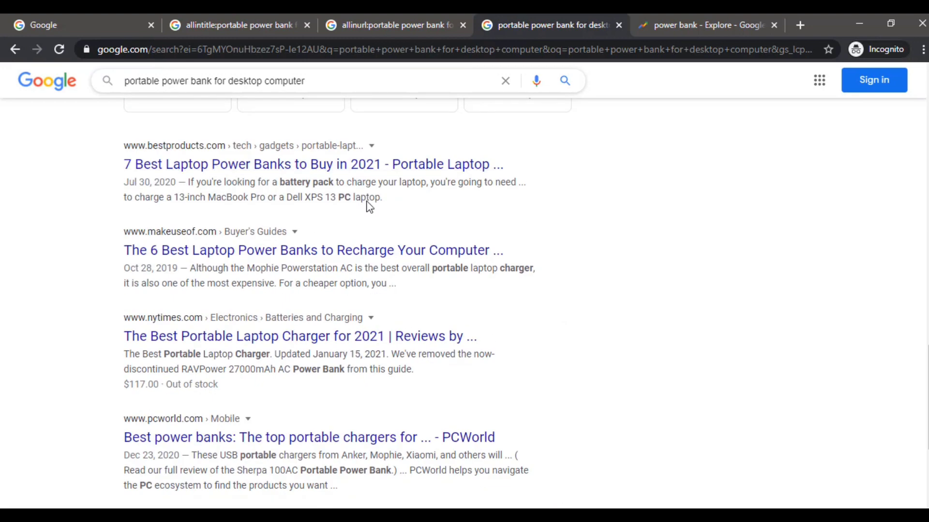
scroll(382, 269, down, 5)
scroll(239, 233, up, 6)
scroll(318, 328, up, 18)
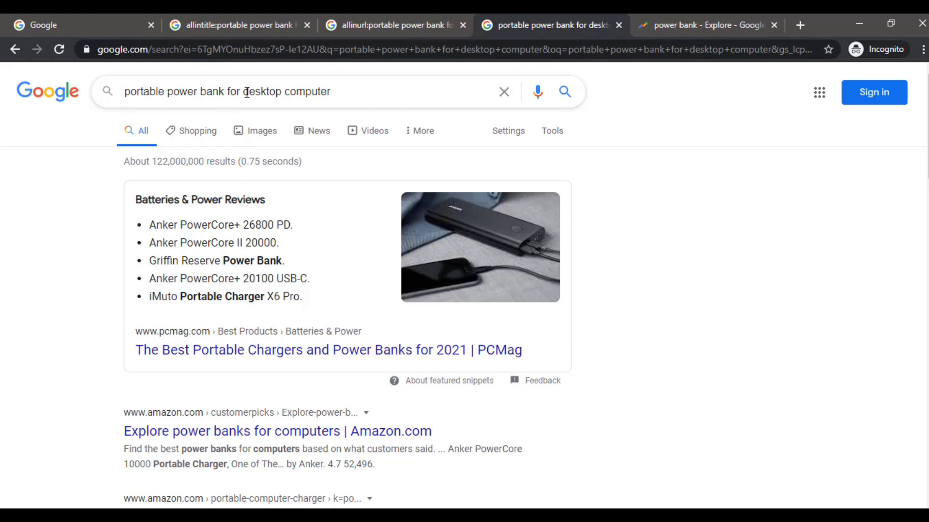
Highlight "desktop" in the query, revisit the allintitle and allinurl result pages, and recheck the top regular results.
drag(243, 91, 283, 91)
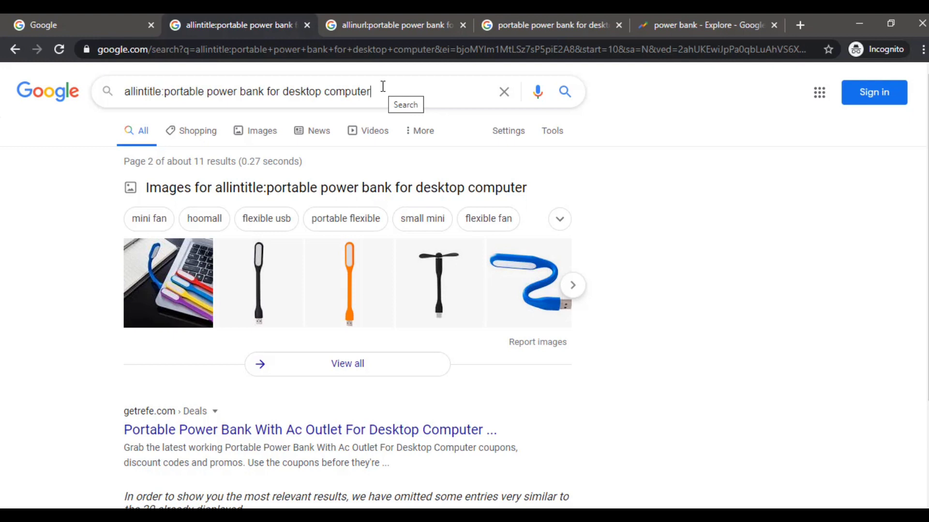
click(348, 25)
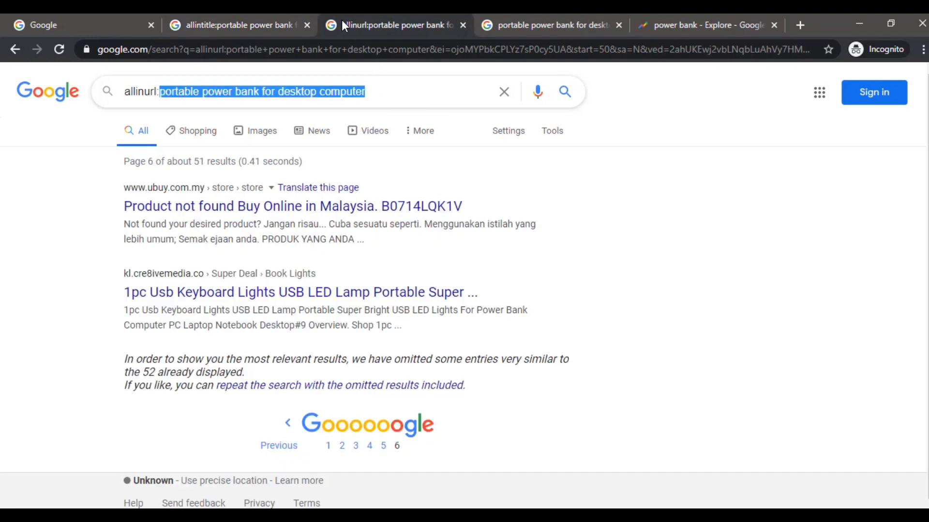
click(559, 31)
drag(348, 91, 124, 100)
click(114, 300)
scroll(209, 318, down, 5)
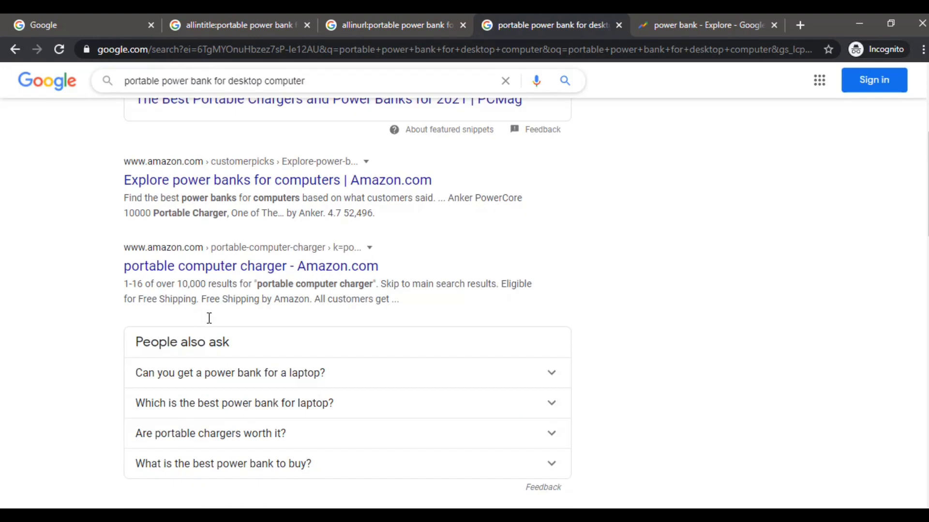
scroll(216, 315, up, 5)
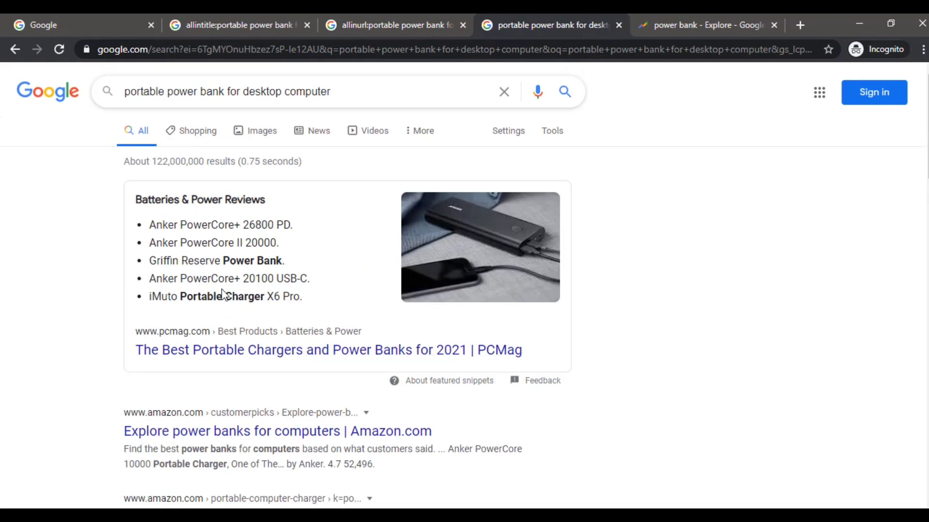
Return to the Google start page and select the whole keyword in its search box.
key(ctrl+1)
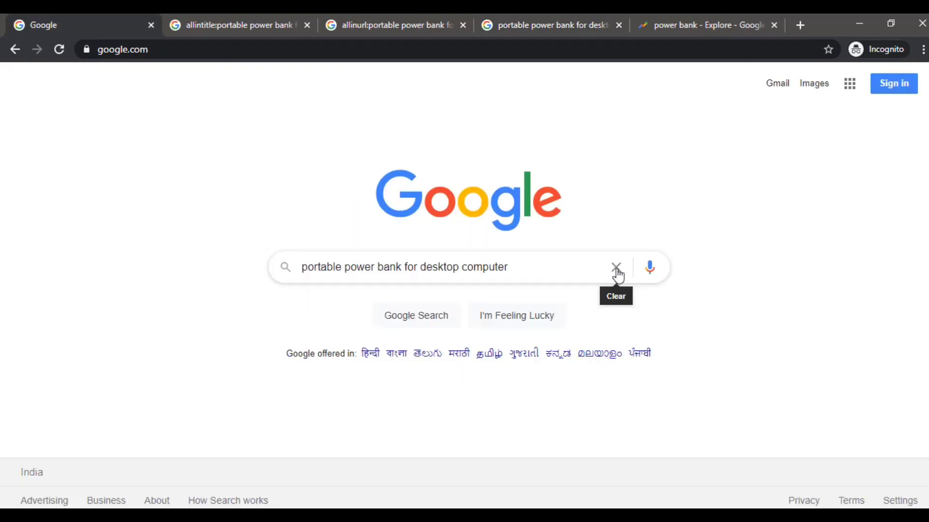
click(574, 269)
drag(570, 269, 300, 272)
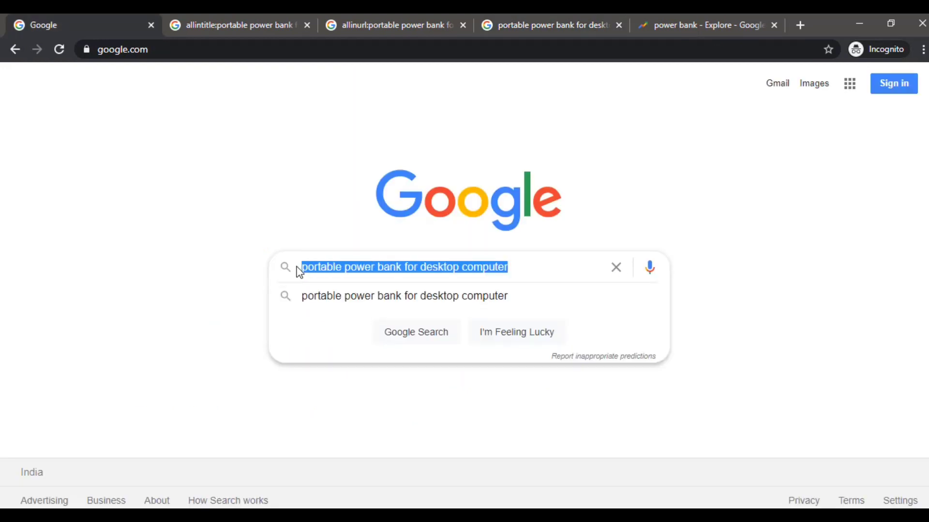